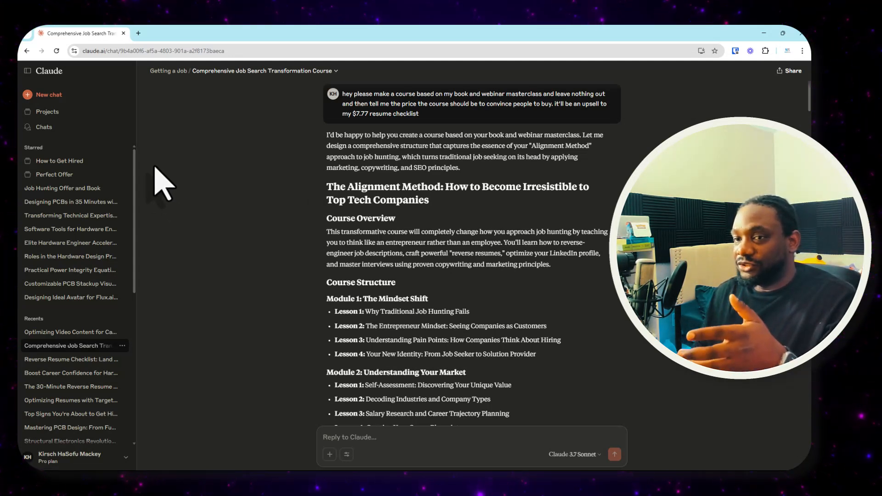
Look through the chats of the Getting a Job project in Claude, then leave for the course platform window.
click(47, 114)
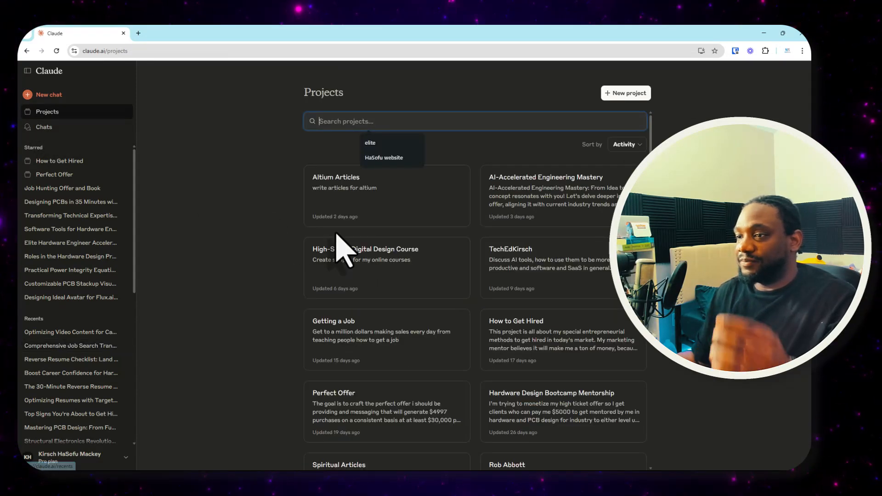
click(394, 316)
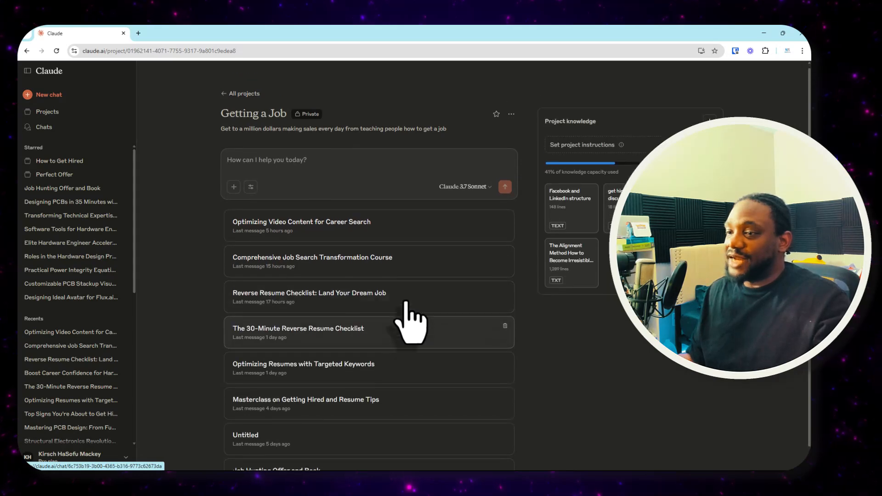
click(28, 51)
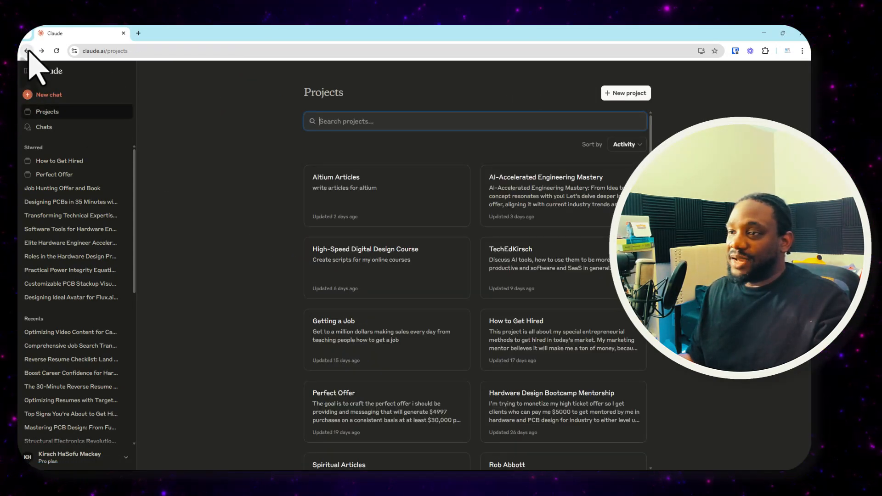
click(764, 34)
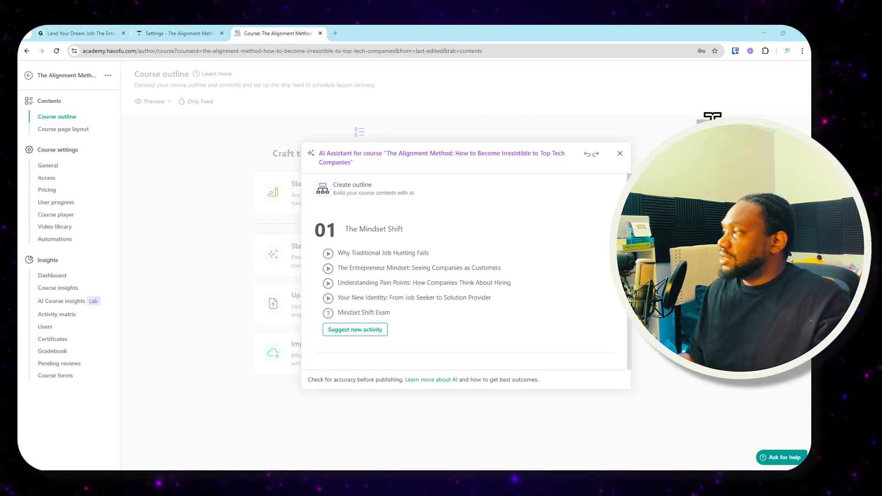
Bring the Google Docs outline of The Alignment Method in beside the course page, review its modules and lessons, and return to the course page.
drag(712, 130, 345, 42)
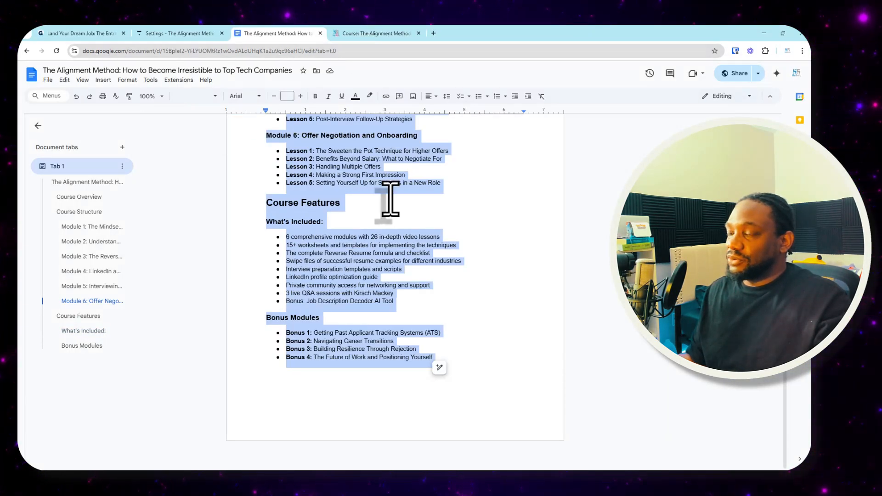
scroll(390, 199, up, 20)
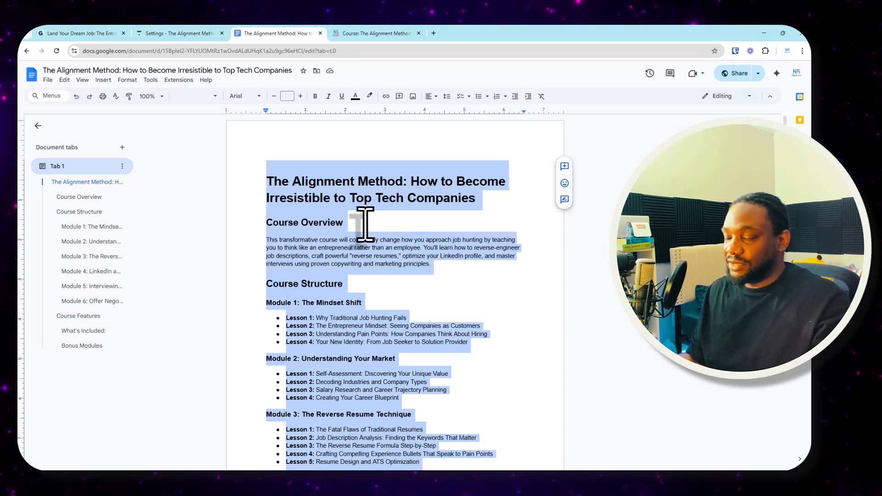
scroll(365, 225, down, 5)
scroll(342, 183, up, 4)
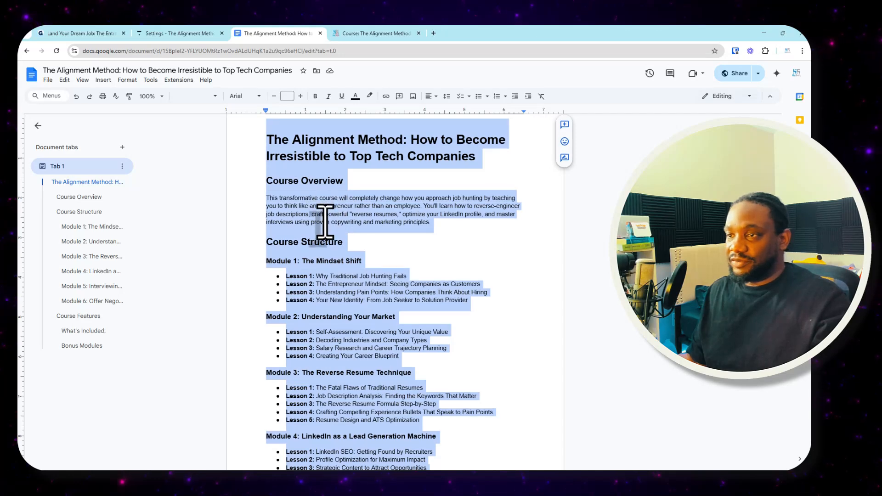
scroll(322, 220, down, 4)
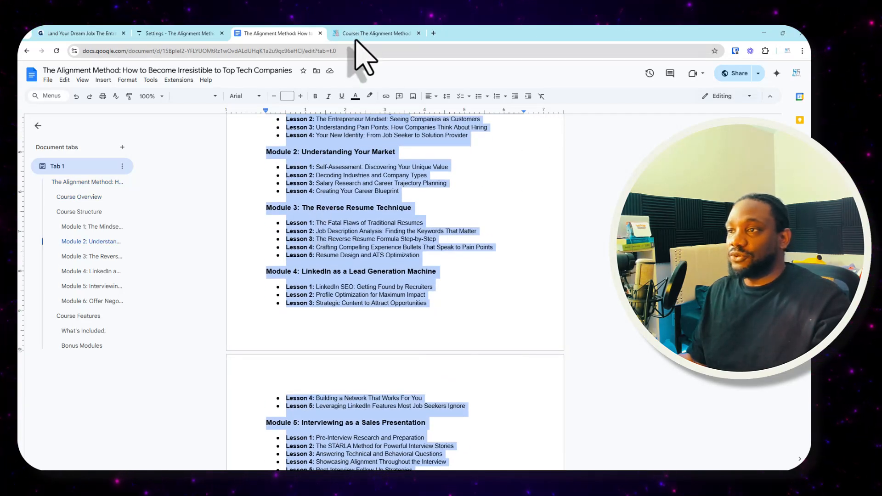
click(371, 35)
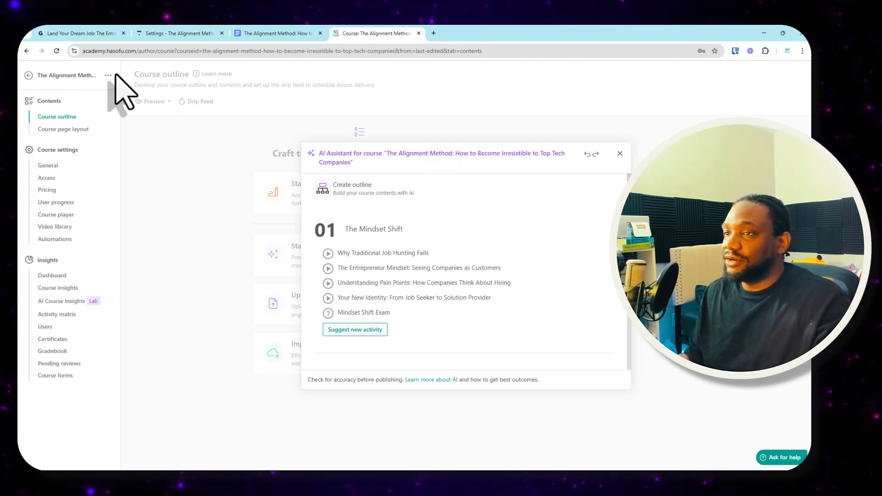
Load the academy.hasofu.com author dashboard in a separate tab and open the course manager.
click(433, 34)
text(aca)
key(Return)
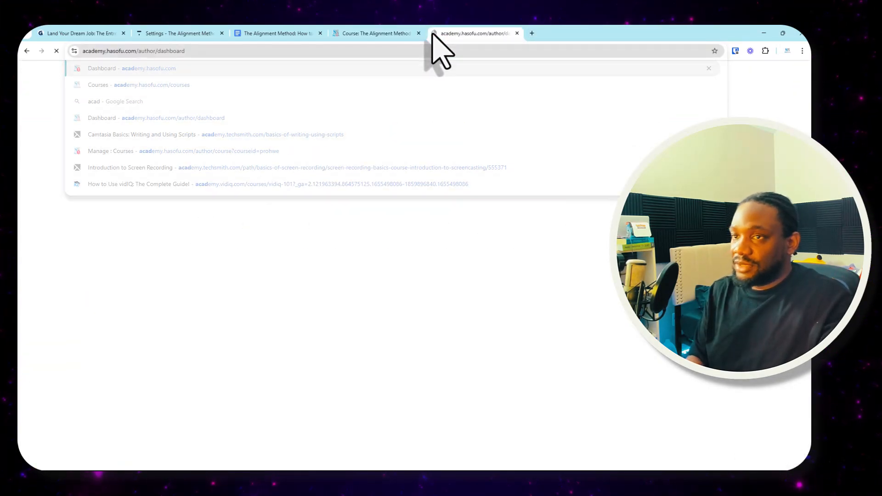
click(47, 147)
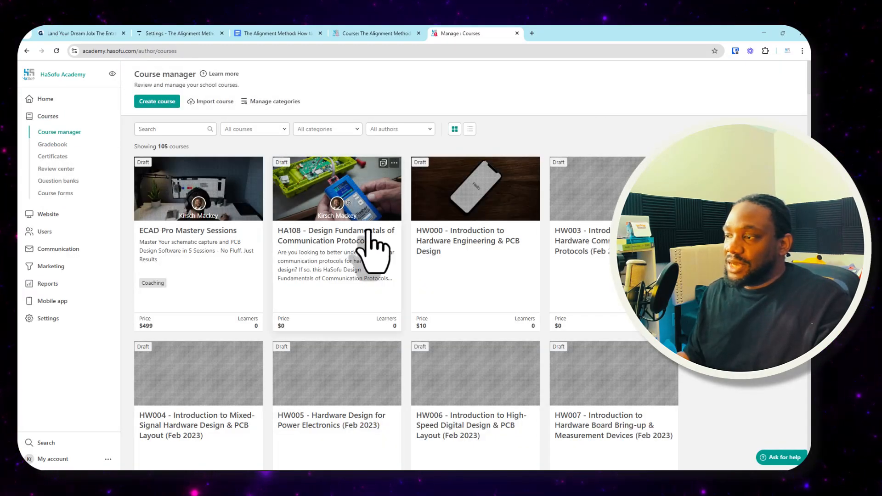
Look through the academy's full list of courses and the course type filter options, keeping All courses.
scroll(393, 236, down, 5)
scroll(396, 258, down, 10)
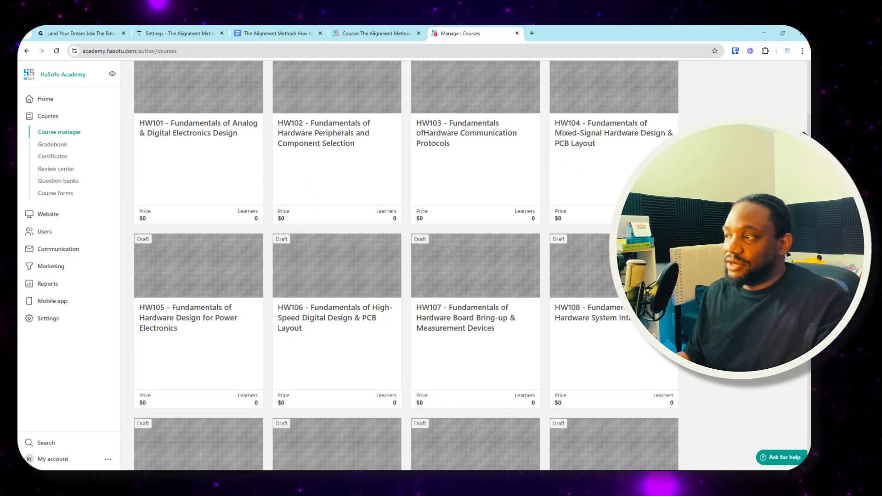
scroll(795, 369, down, 20)
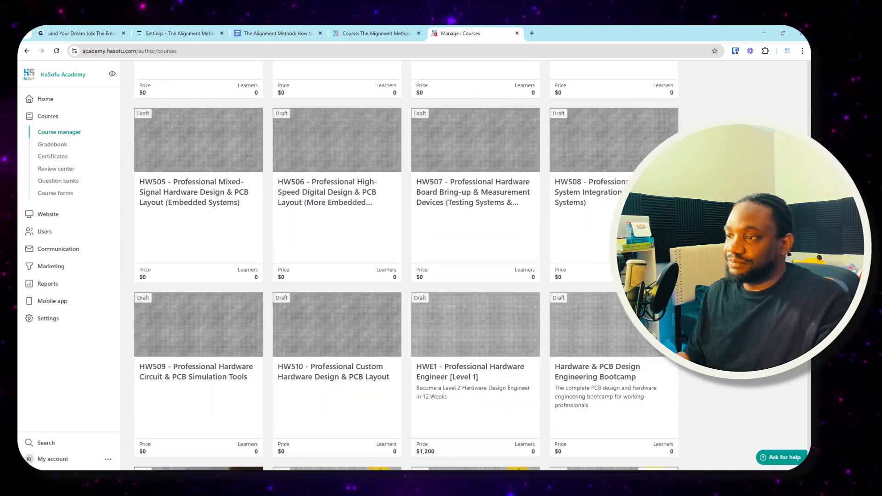
scroll(794, 370, down, 20)
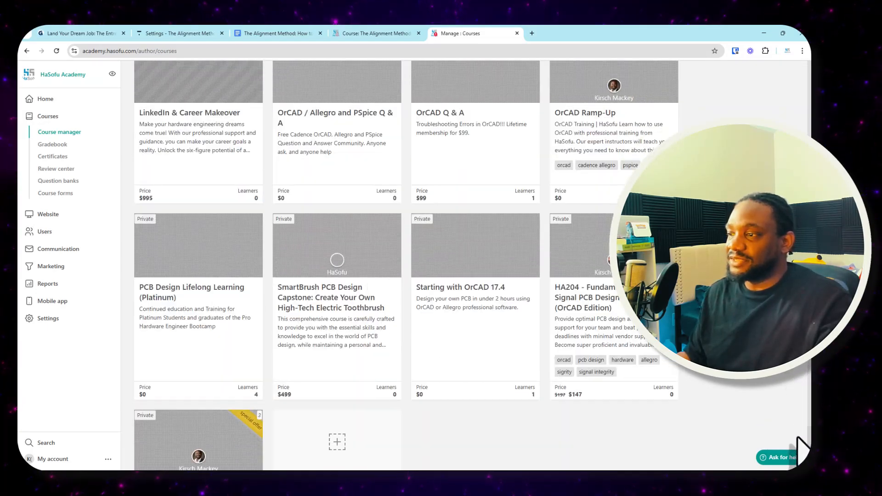
scroll(799, 443, up, 4)
scroll(797, 441, down, 3)
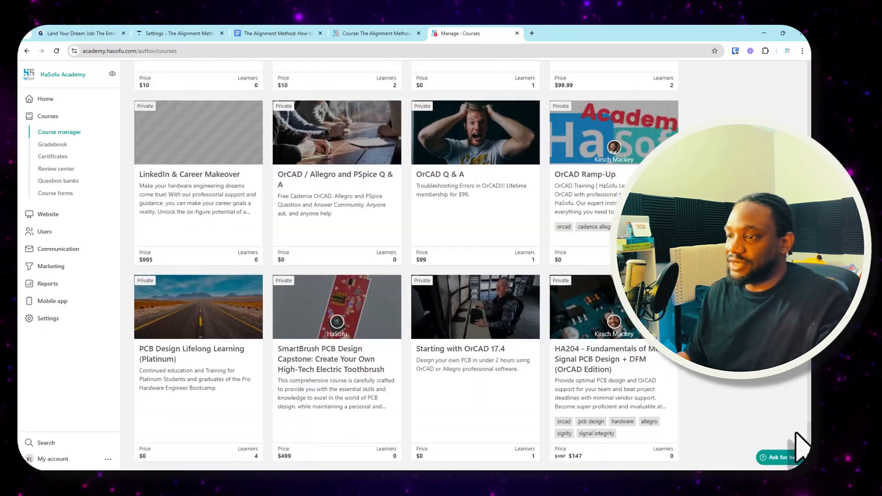
scroll(800, 448, down, 2)
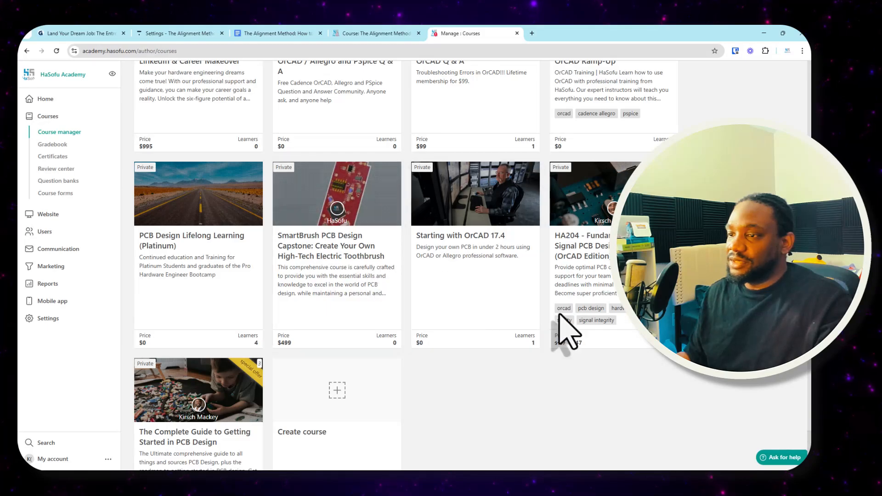
scroll(779, 384, up, 8)
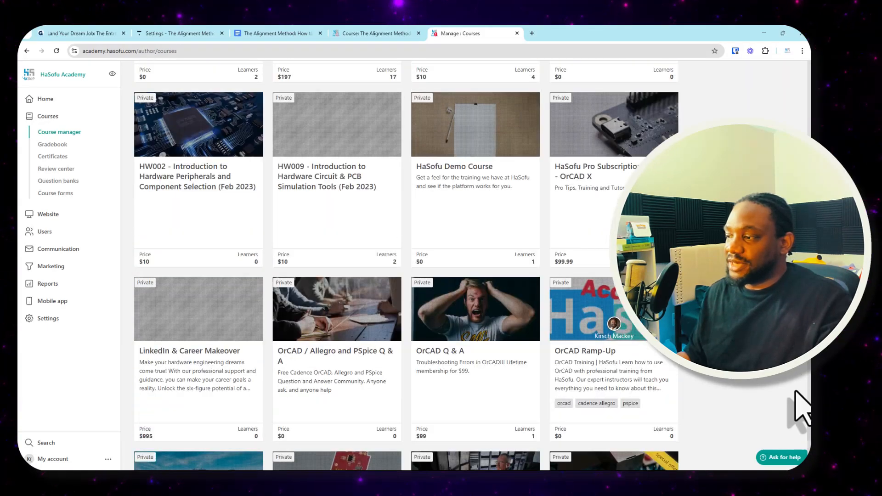
drag(807, 432, 802, 69)
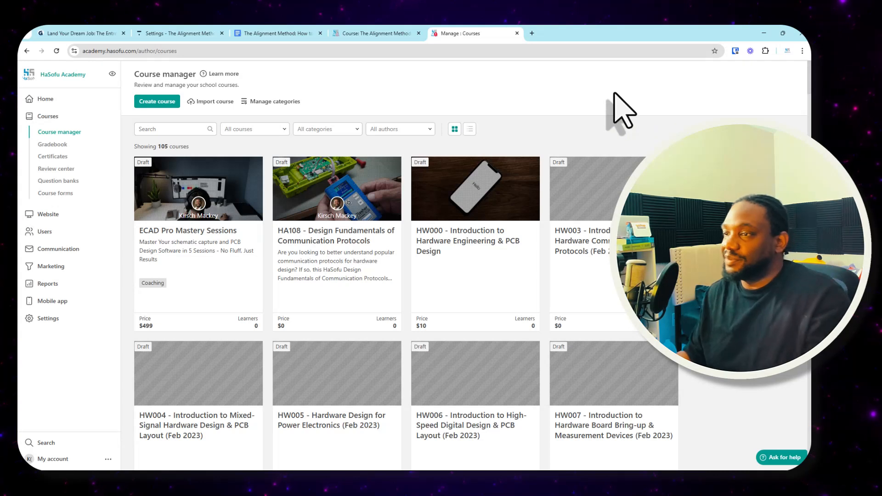
click(259, 129)
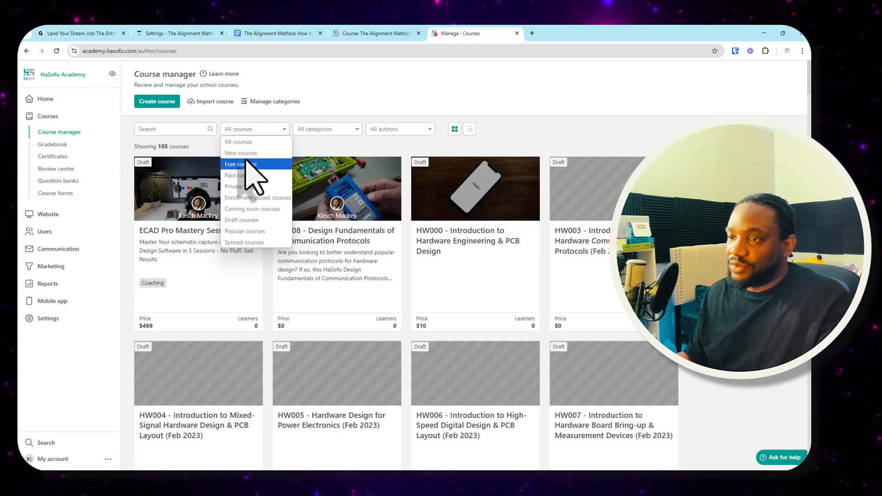
click(249, 143)
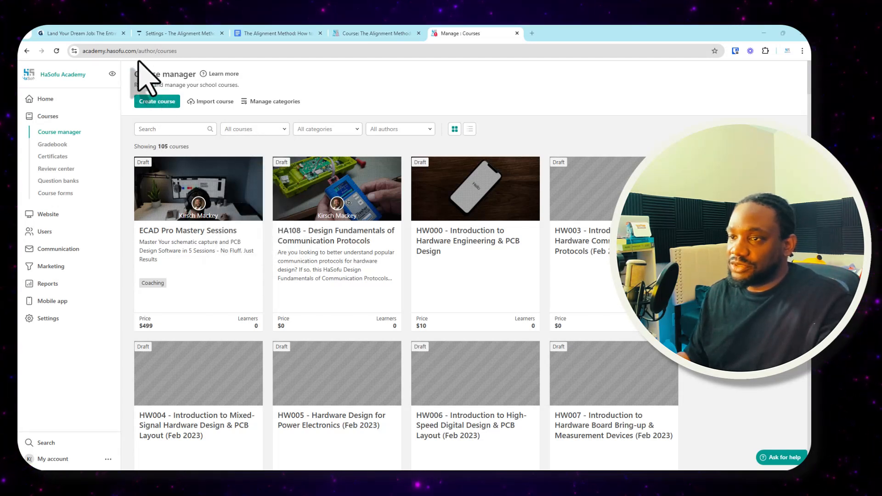
click(156, 120)
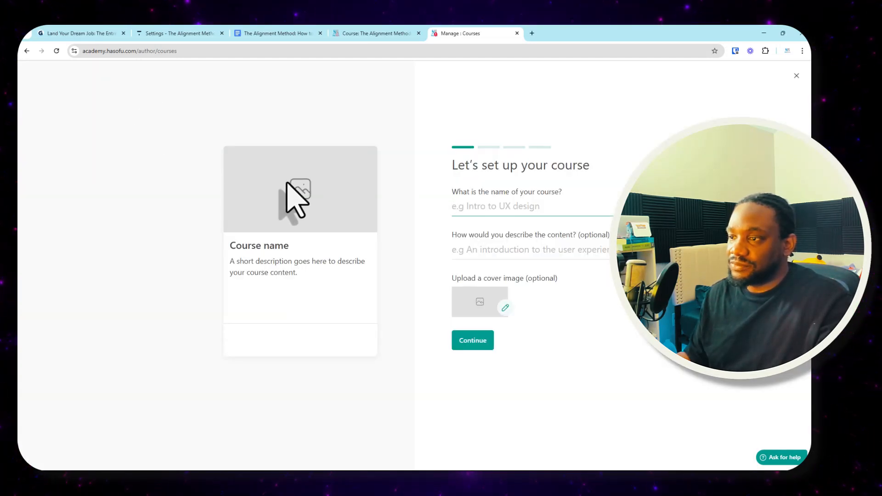
click(27, 51)
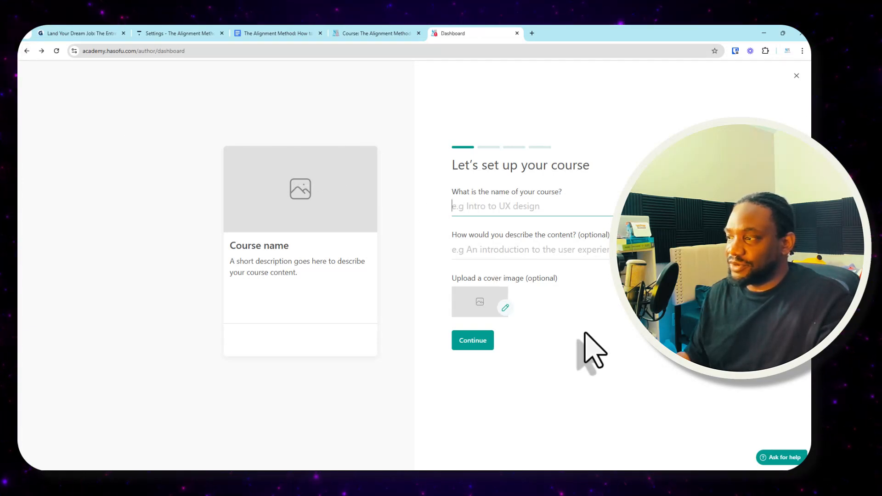
click(797, 75)
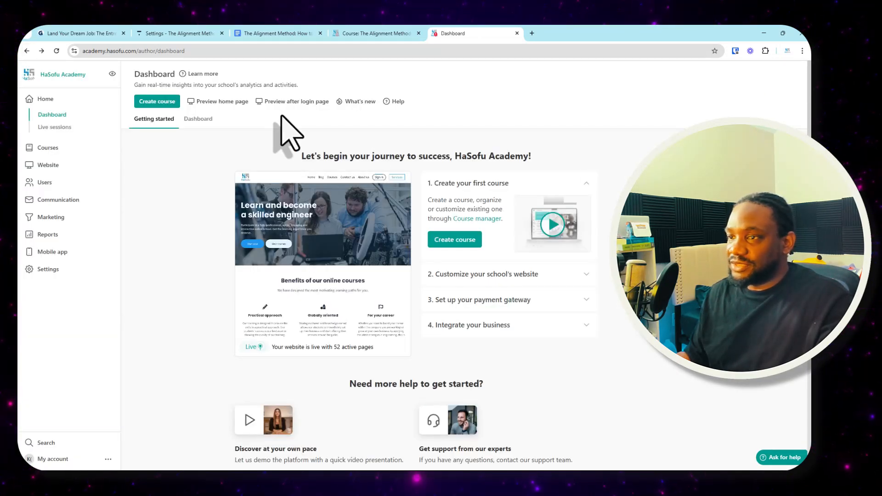
click(153, 102)
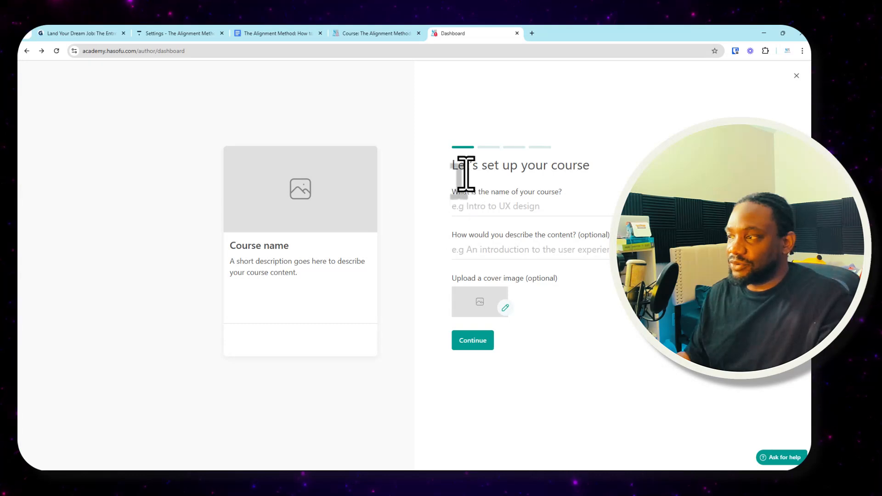
click(797, 75)
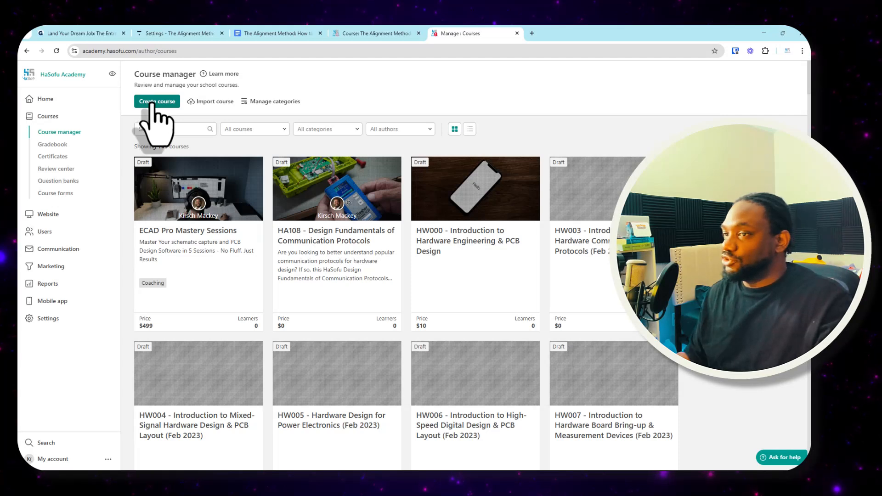
click(212, 102)
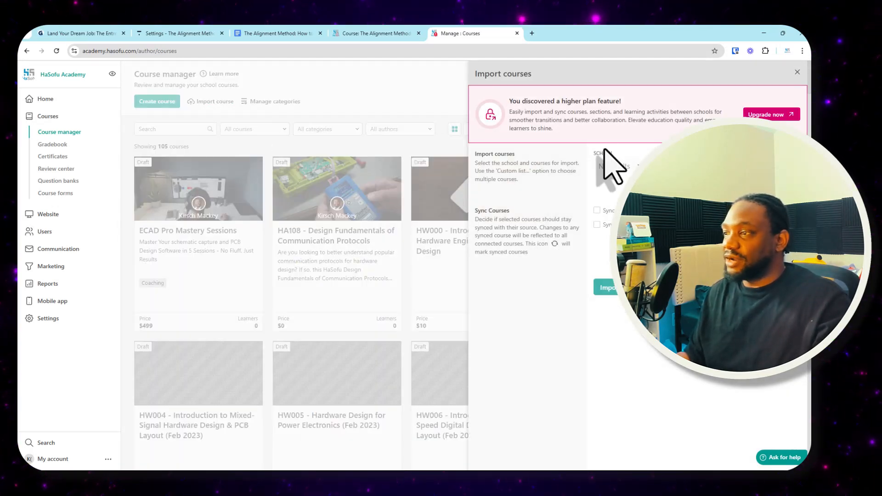
click(797, 72)
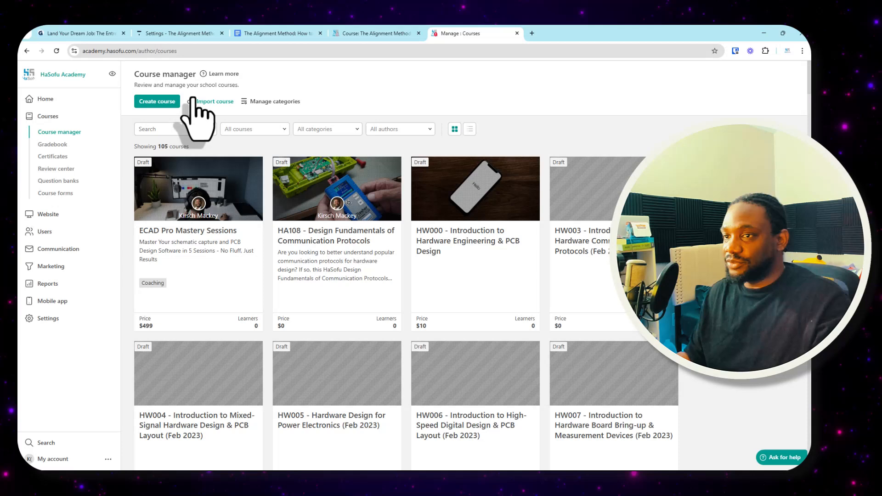
Start a new course named "Getting hired course" with the description "how to get your dream job".
click(166, 101)
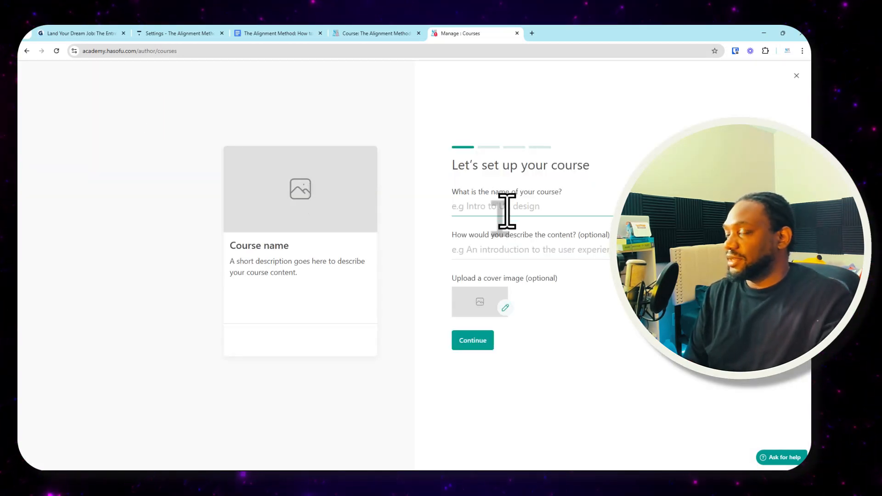
text(h)
key(BackSpace)
text(Getting hired course)
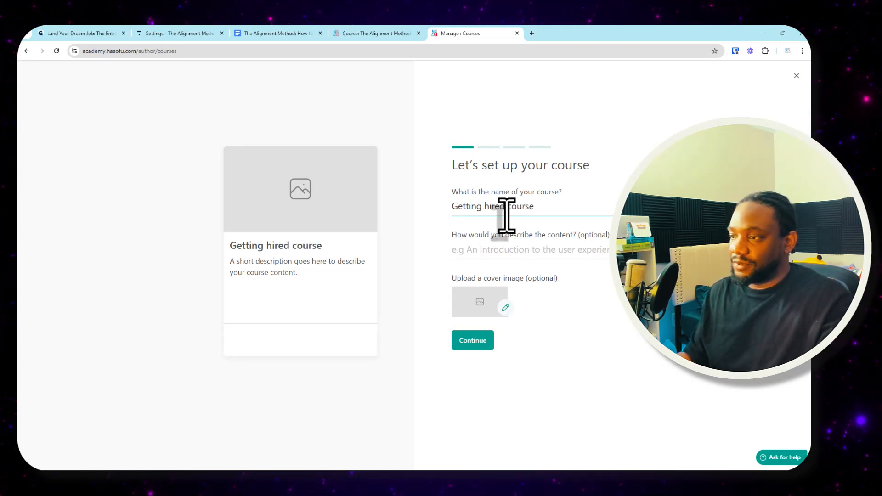
click(519, 252)
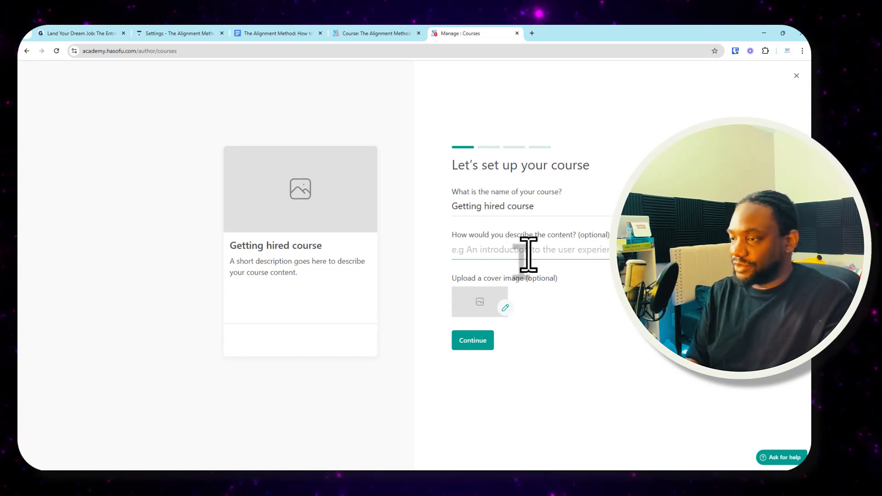
text(how to get your dream job)
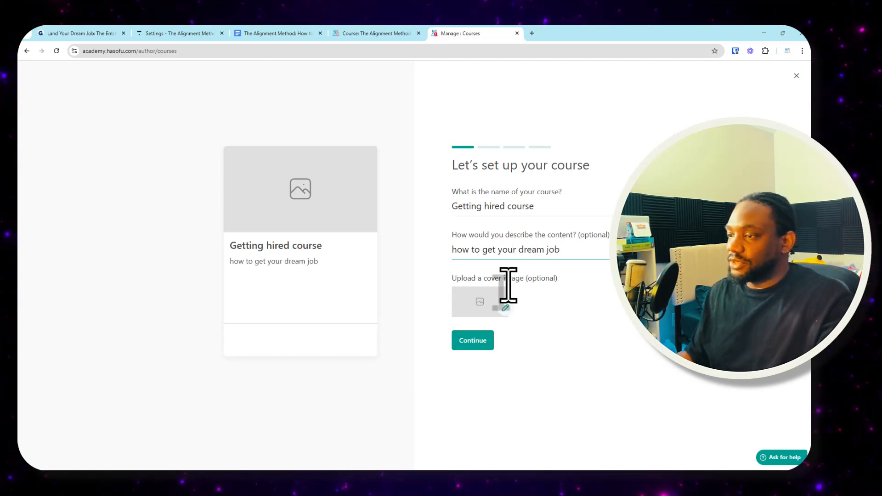
Find a cover image on Unsplash with the search "hired", use the Resume Genius interview photo, and continue to the course URL setup.
click(489, 306)
click(347, 141)
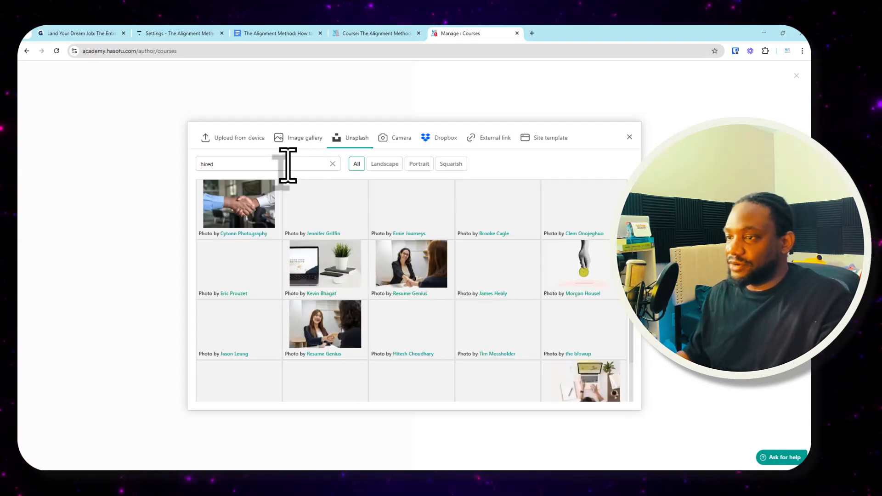
mouse_move(247, 201)
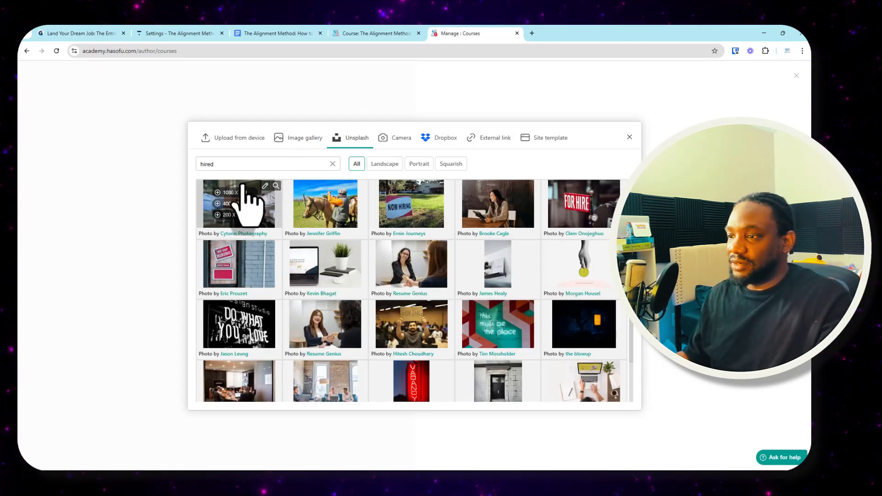
mouse_move(427, 254)
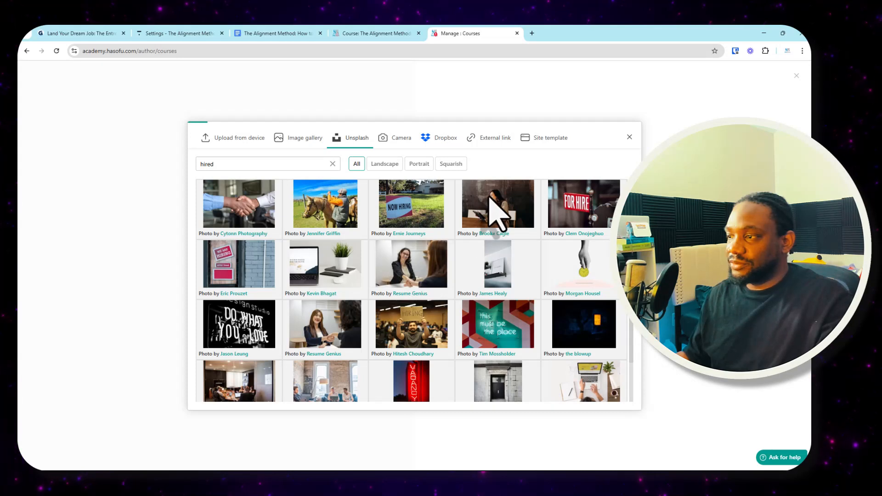
click(420, 254)
click(481, 340)
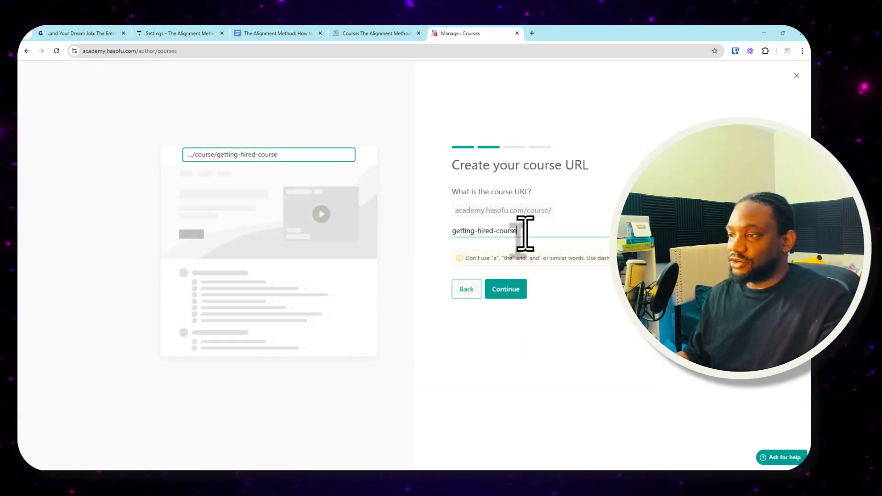
Finish the course setup with the URL getting-hired-course, Draft access, and the page layout used in the "Get Hired in 30 Days" course.
click(510, 289)
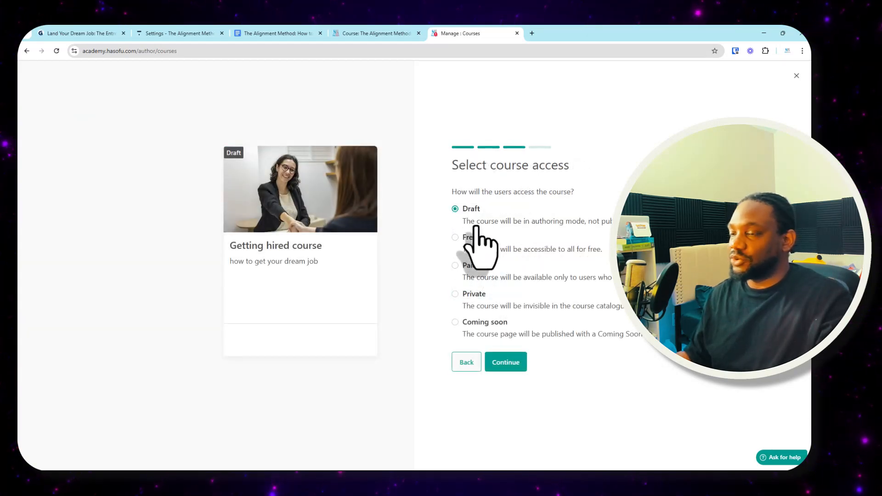
click(505, 363)
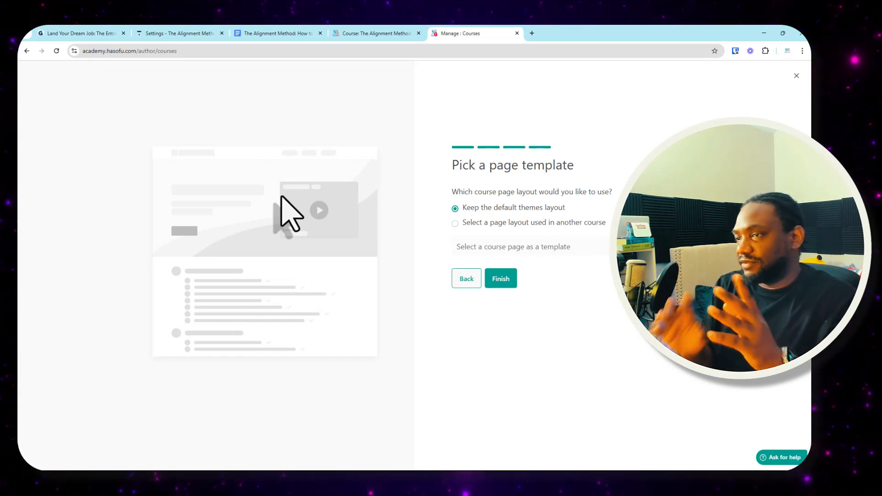
click(520, 224)
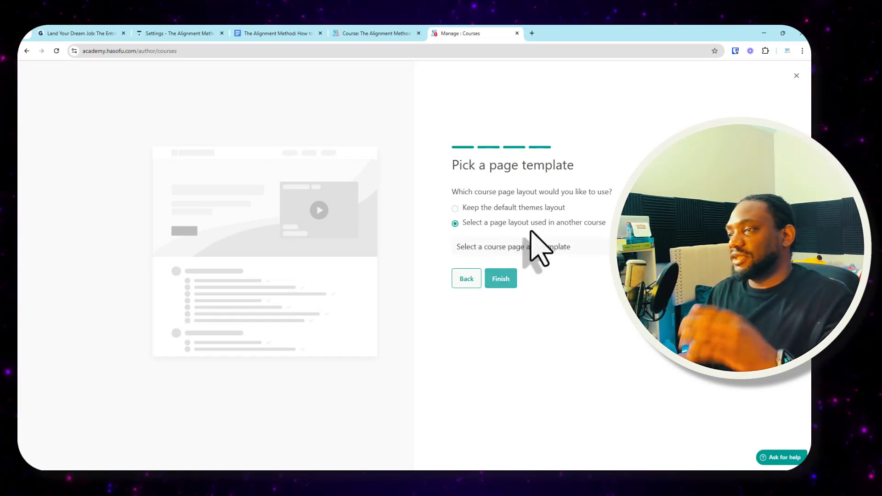
click(564, 253)
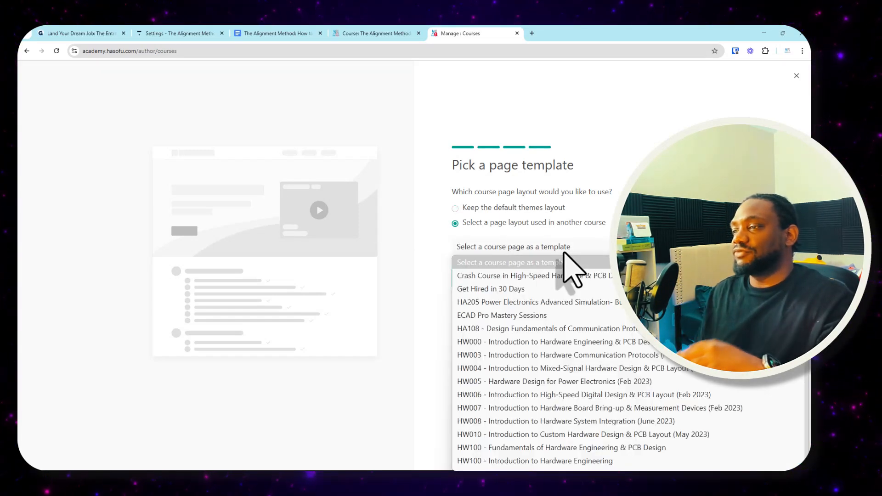
click(533, 291)
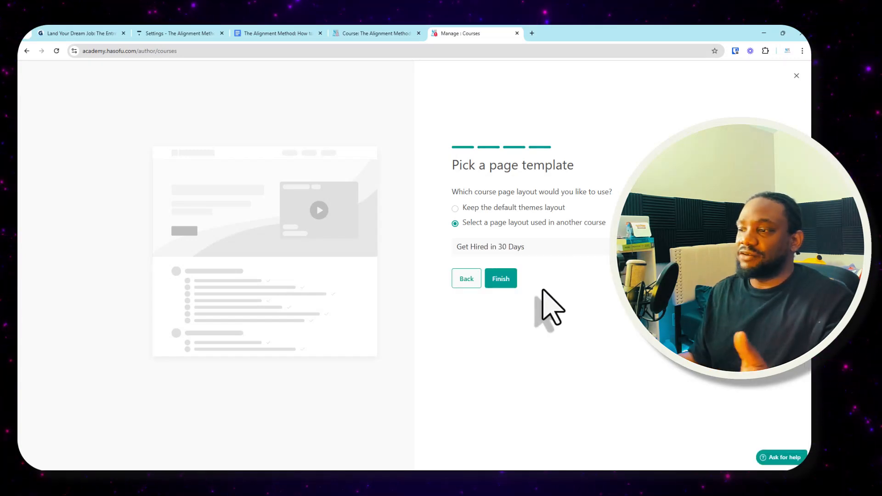
click(504, 281)
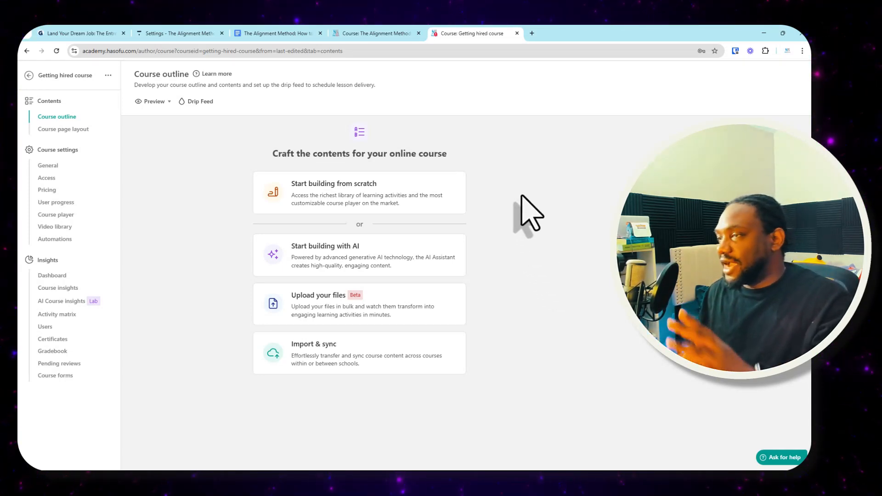
Move the new course into its own browser window and start its outline with the AI assistant, adding the course audience option.
drag(473, 33, 528, 92)
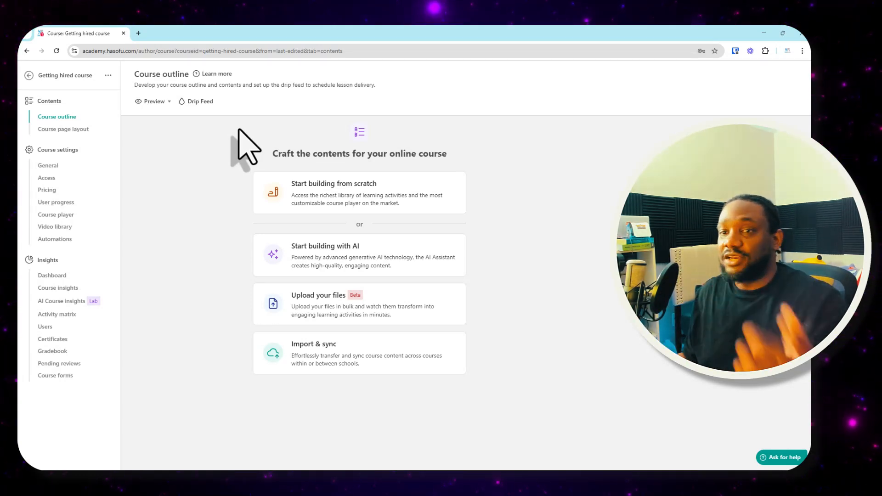
click(356, 252)
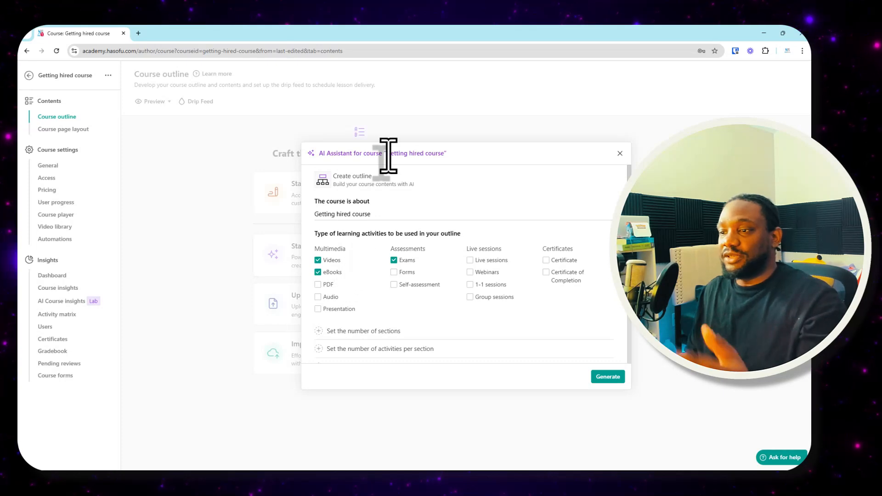
scroll(508, 321, down, 3)
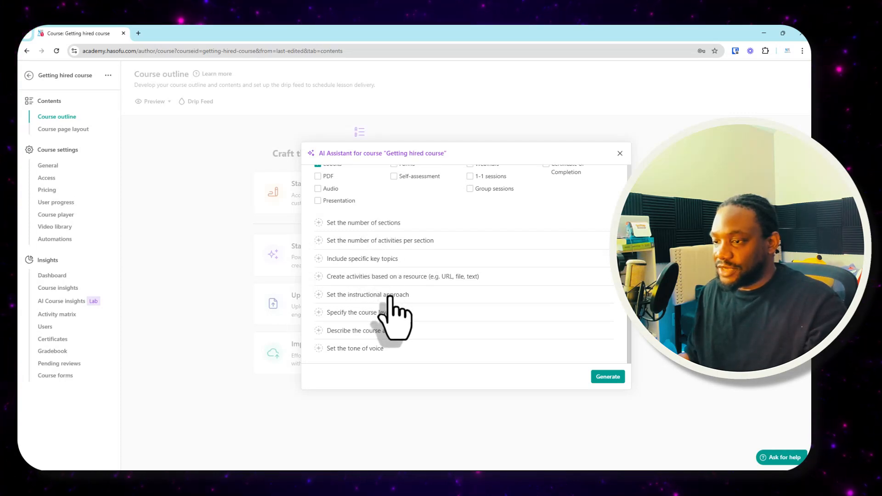
click(375, 331)
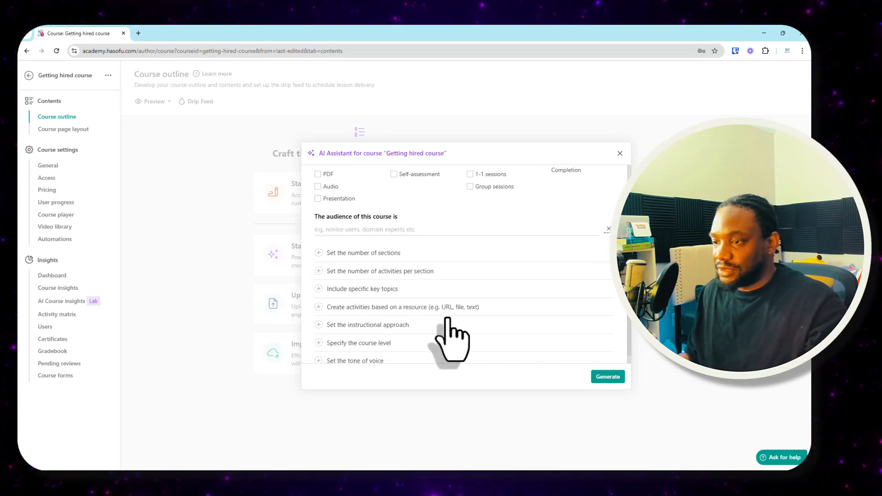
scroll(441, 282, up, 2)
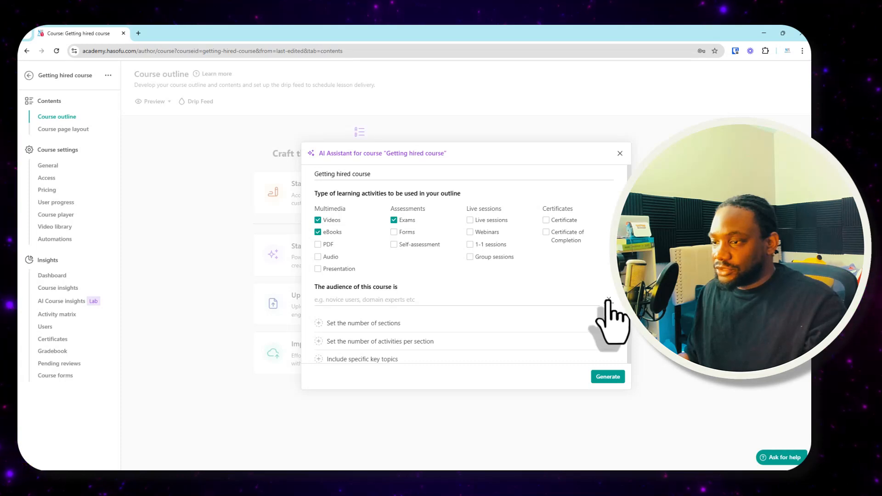
scroll(474, 312, down, 2)
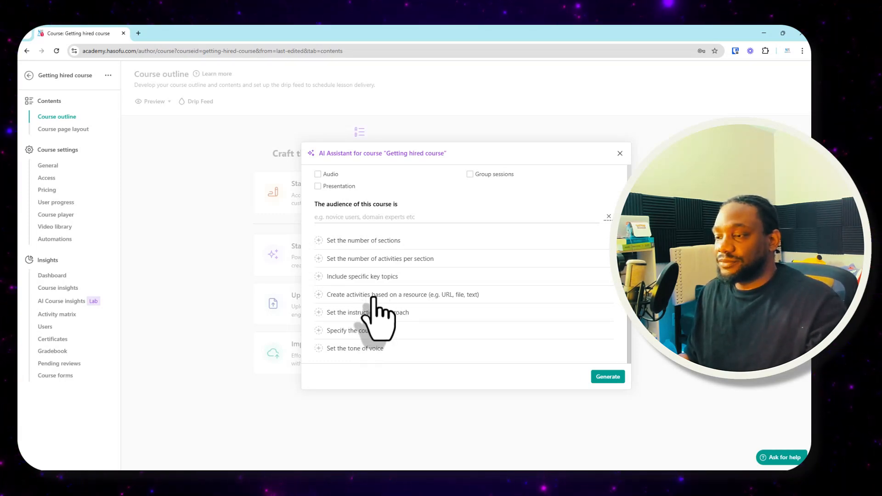
Base the learning activities on a paragraph, paste in the full outline of The Alignment Method course, and generate the AI outline.
click(469, 296)
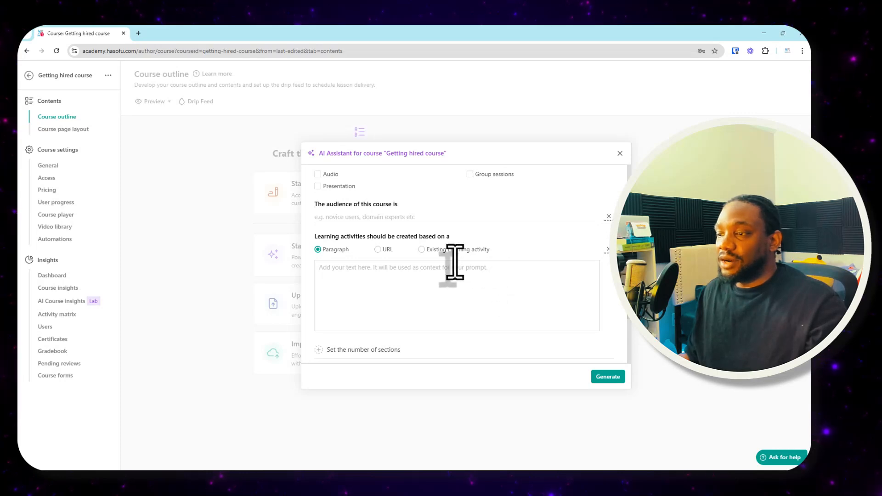
click(379, 250)
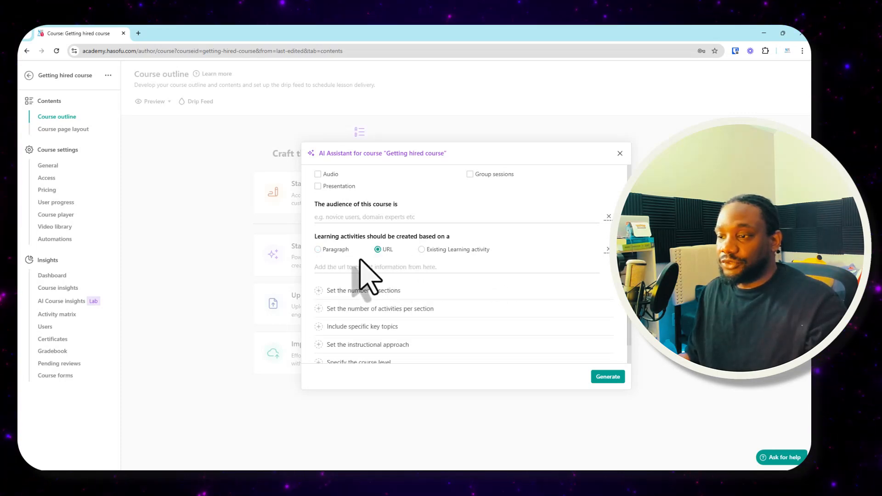
click(320, 249)
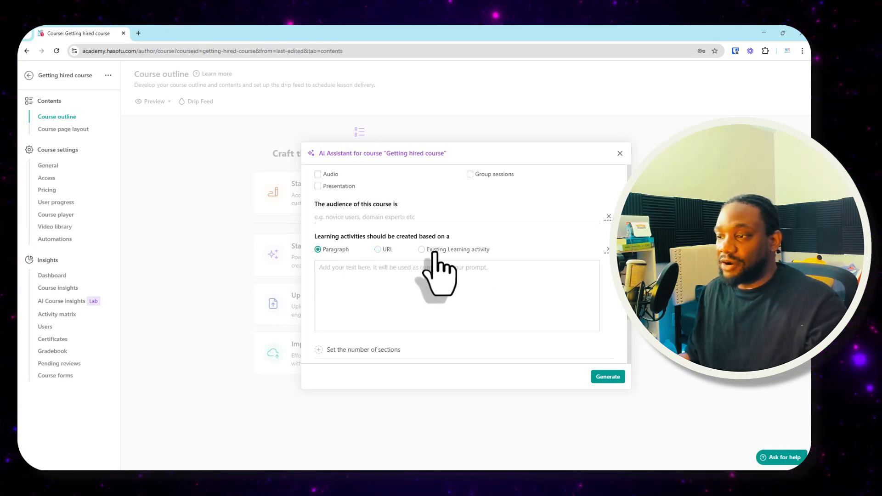
click(370, 296)
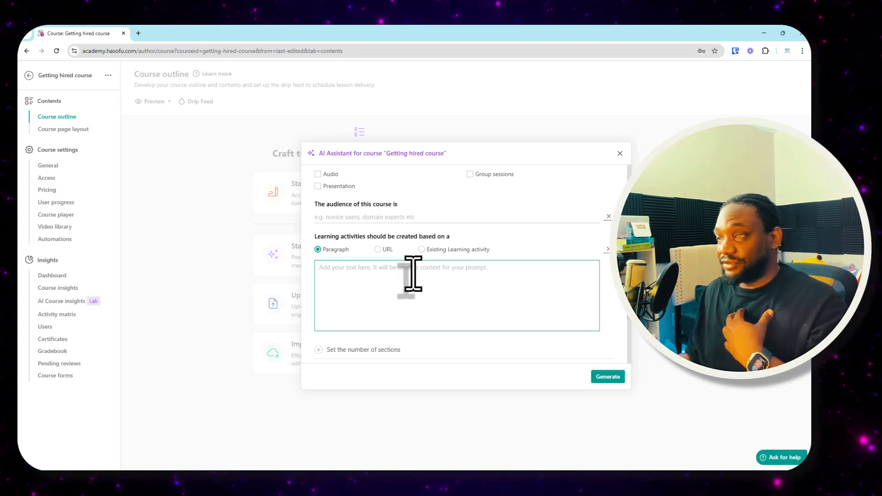
key(ctrl+v)
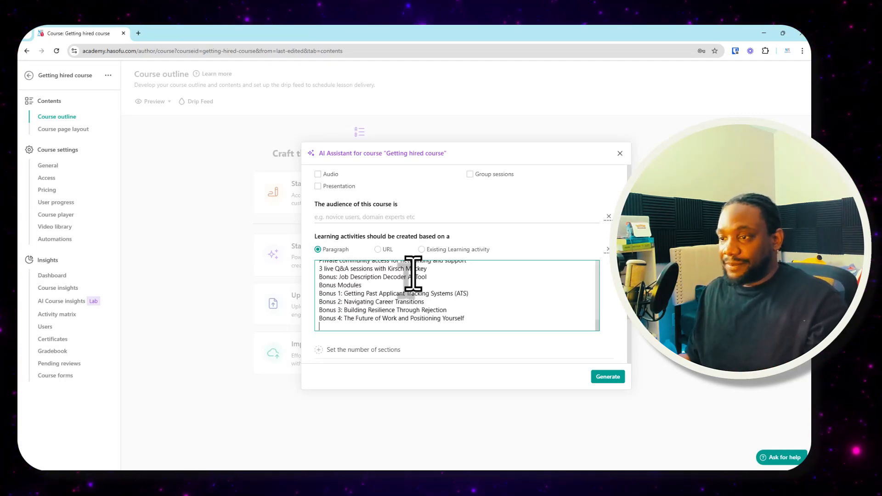
scroll(439, 279, up, 15)
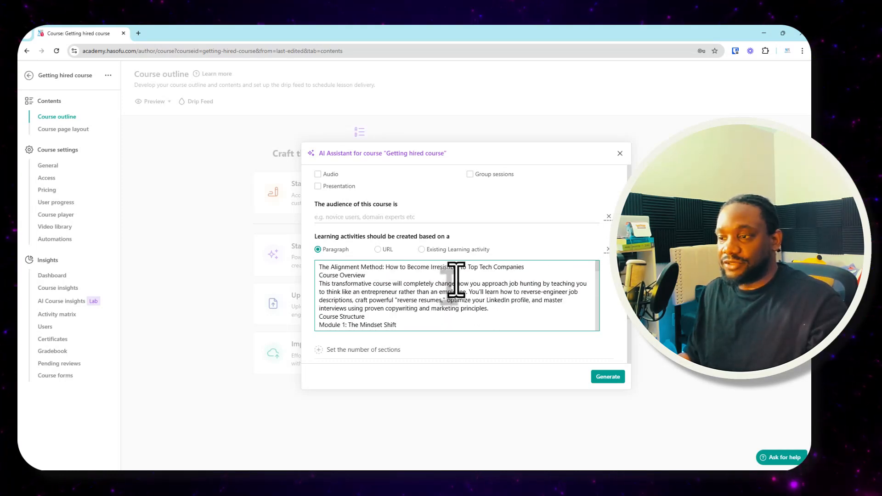
scroll(576, 306, down, 5)
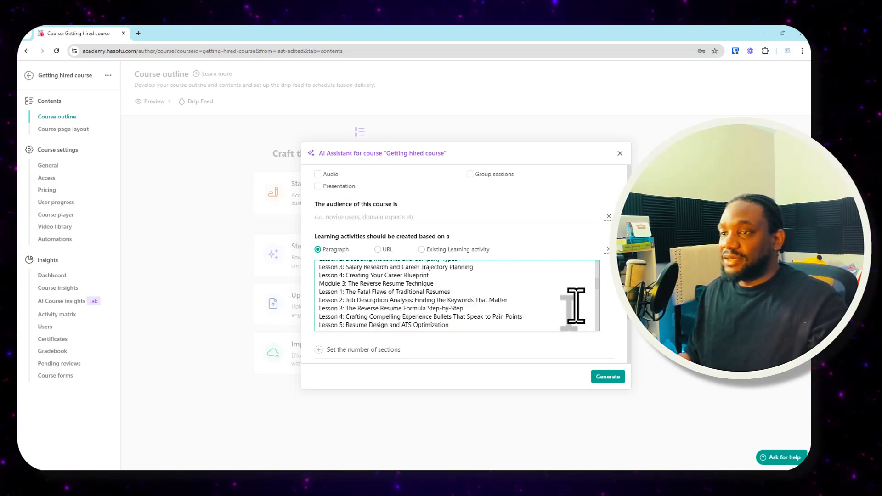
click(609, 378)
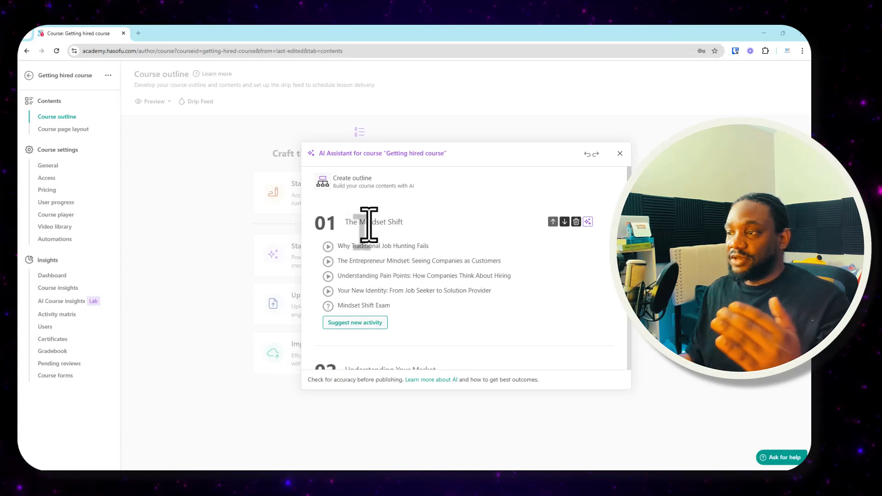
Review the sections and activities of the generated course outline from The Mindset Shift through Offer Negotiation and Onboarding.
scroll(422, 231, down, 3)
scroll(423, 231, down, 12)
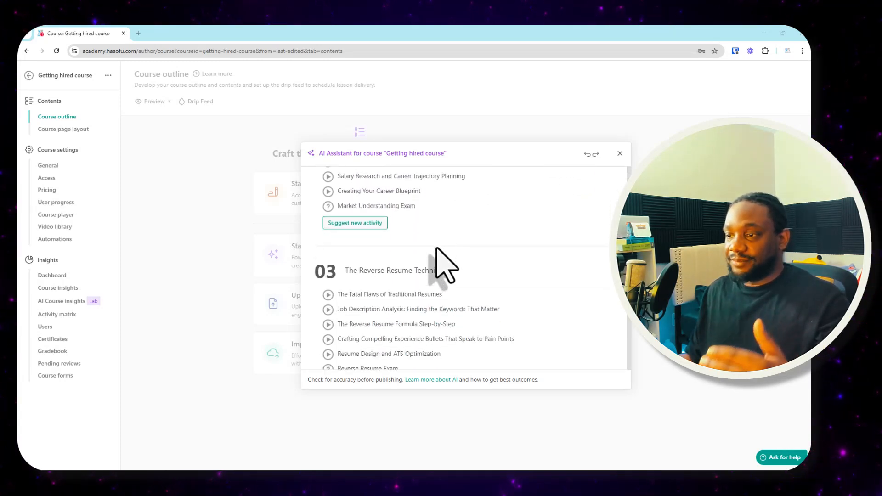
scroll(443, 256, down, 6)
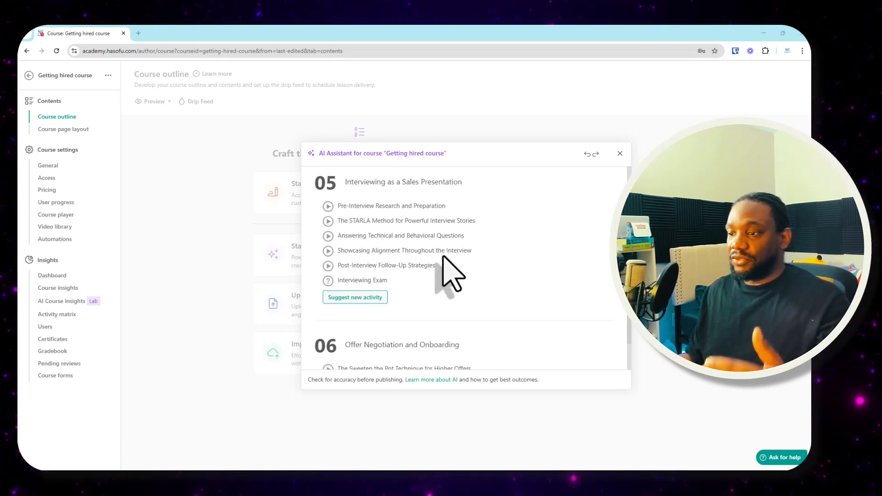
mouse_move(596, 298)
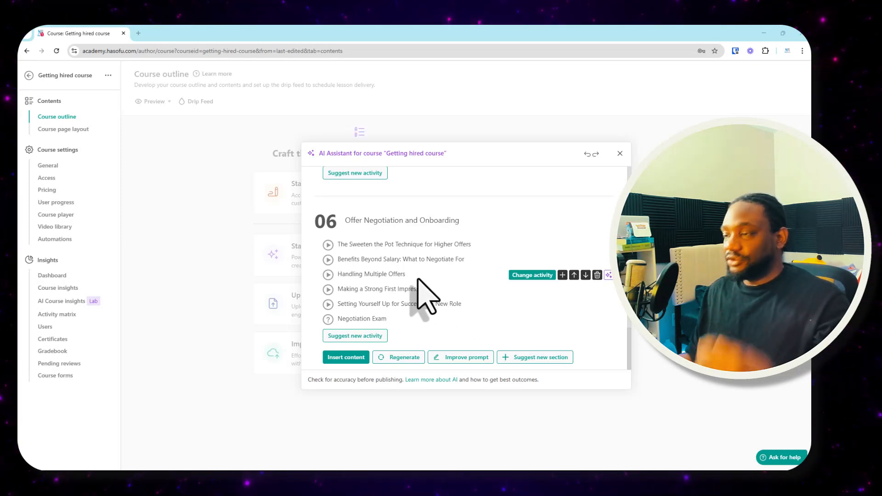
scroll(423, 285, up, 6)
scroll(428, 275, up, 8)
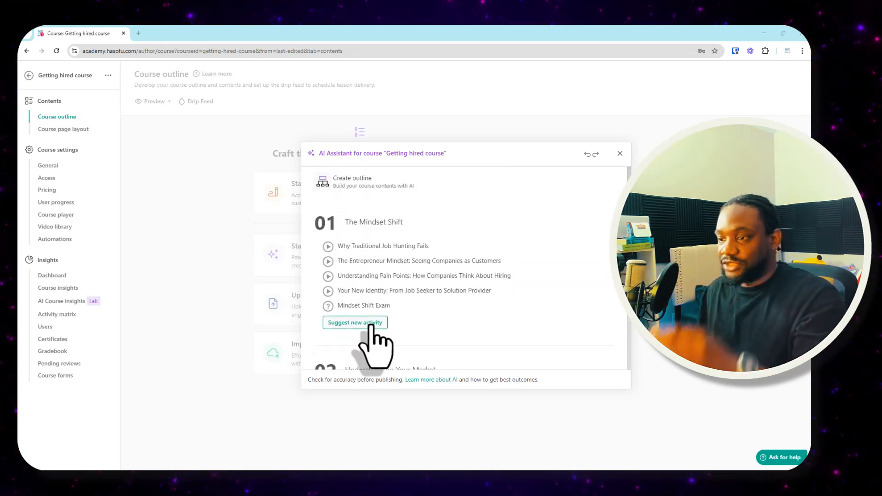
Examine the options for changing, adding and rephrasing activities or suggesting alternatives in The Mindset Shift section.
mouse_move(524, 281)
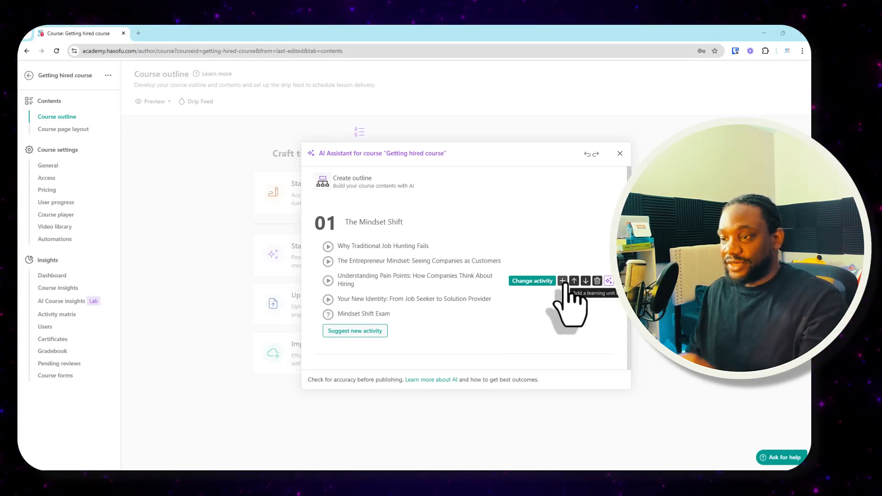
mouse_move(607, 281)
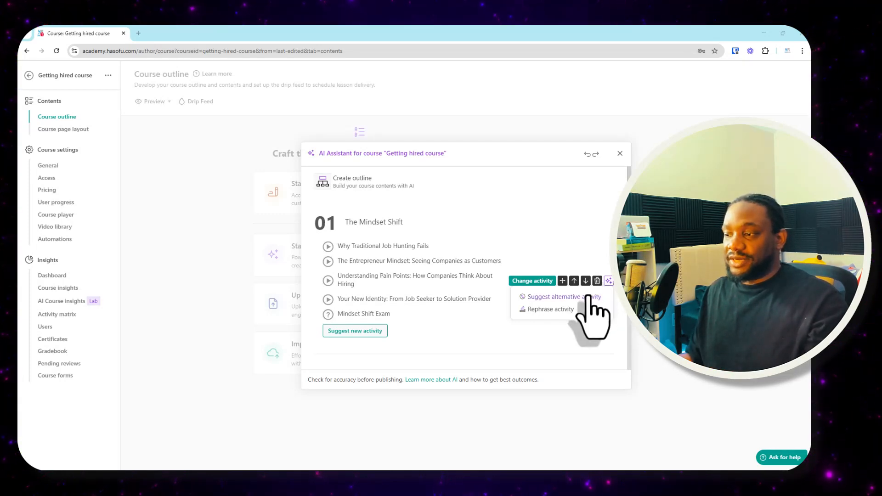
scroll(416, 298, down, 3)
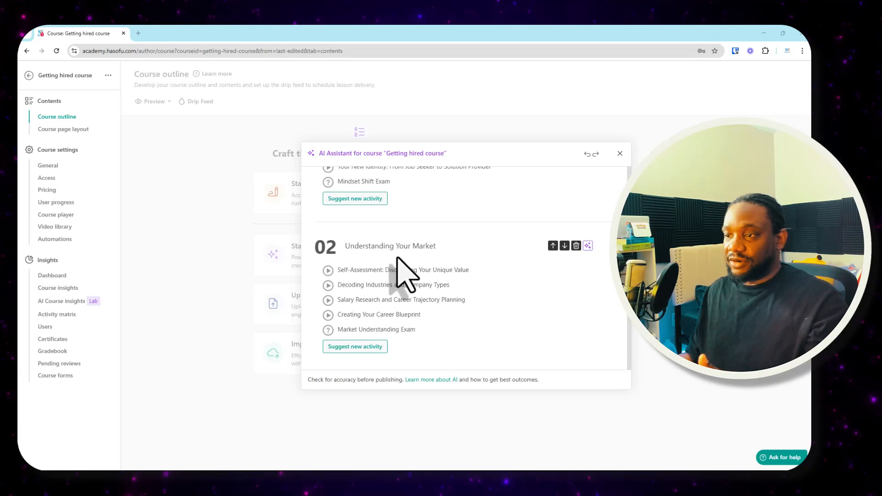
scroll(399, 258, up, 2)
mouse_move(554, 251)
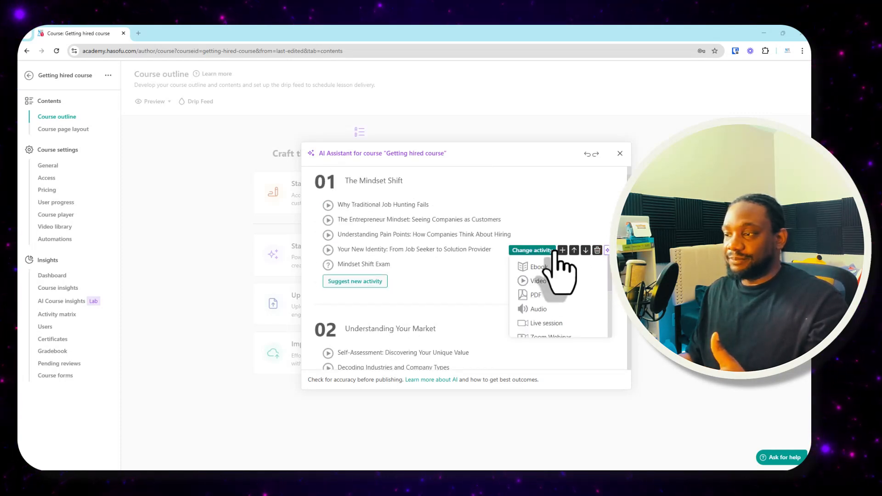
mouse_move(607, 251)
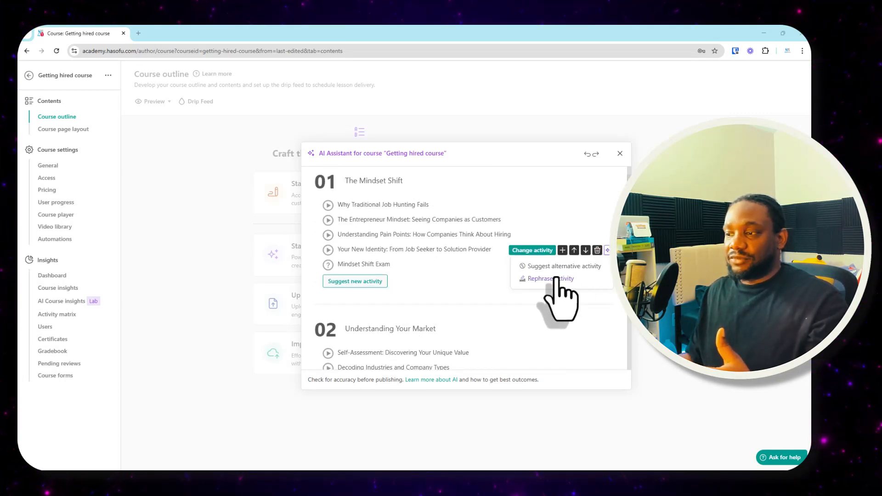
Look over the outline from Understanding Your Market onward and the options for inserting, regenerating or extending it.
scroll(414, 276, down, 3)
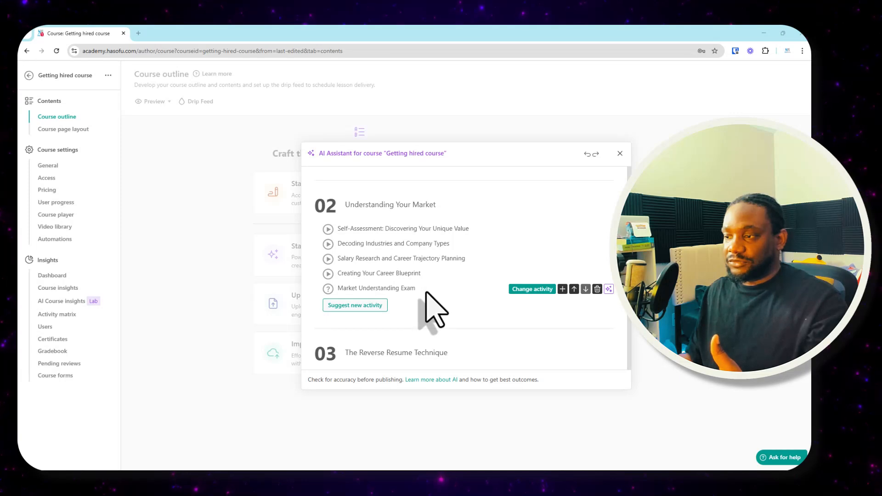
scroll(432, 309, down, 5)
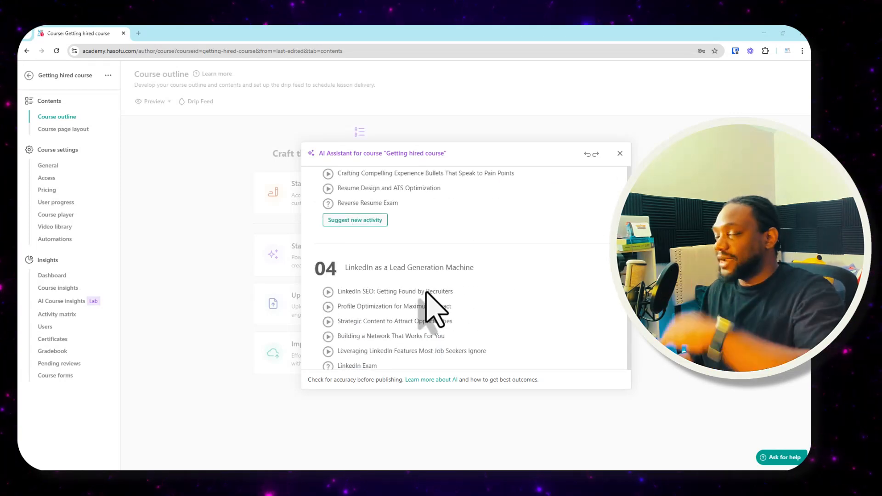
scroll(432, 309, down, 6)
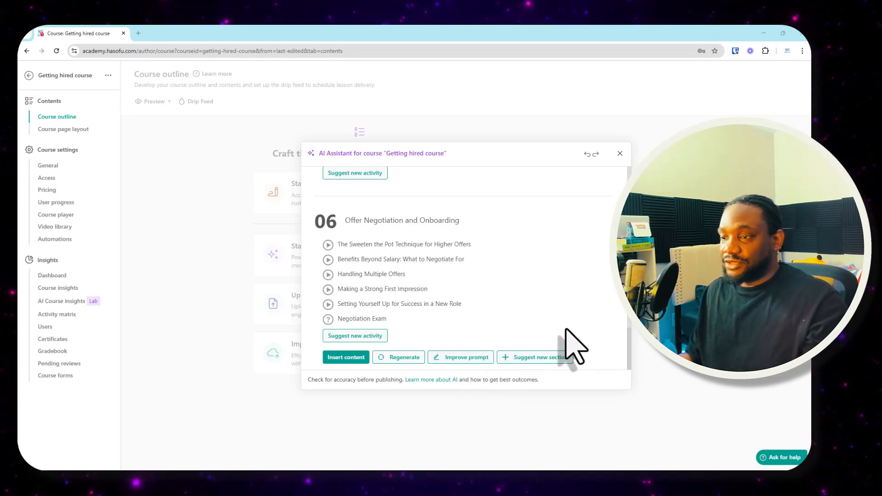
scroll(517, 321, up, 3)
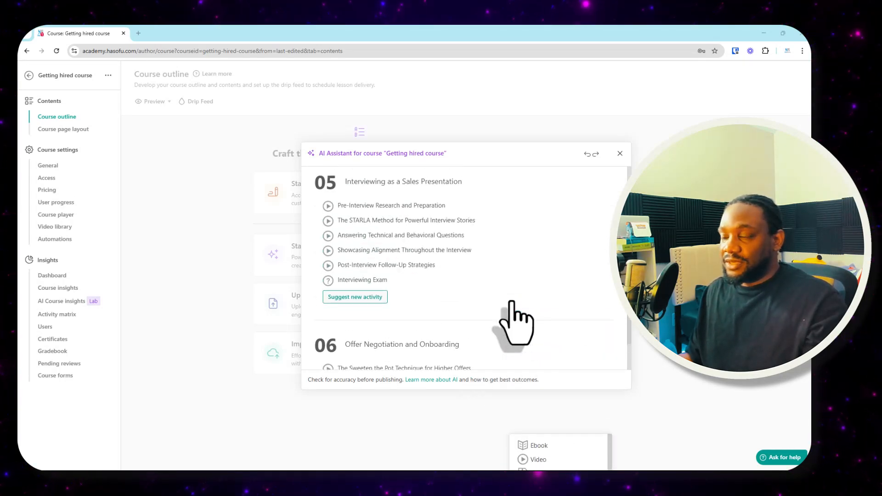
scroll(514, 317, down, 2)
scroll(514, 309, up, 7)
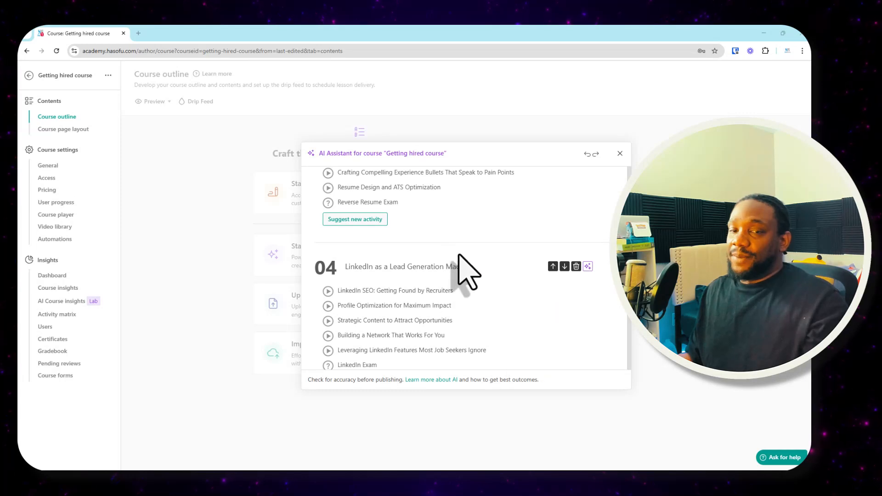
scroll(458, 255, down, 6)
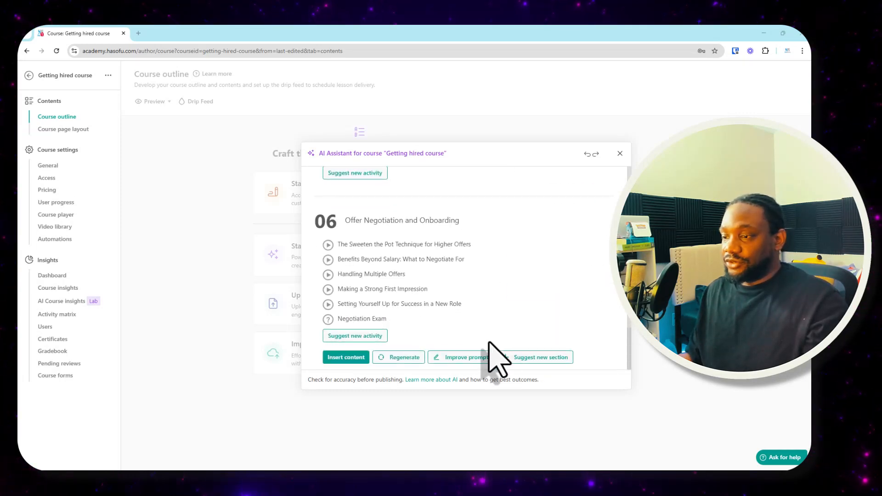
Insert the generated outline into the course and start creating a section with AI after Offer Negotiation and Onboarding.
click(359, 358)
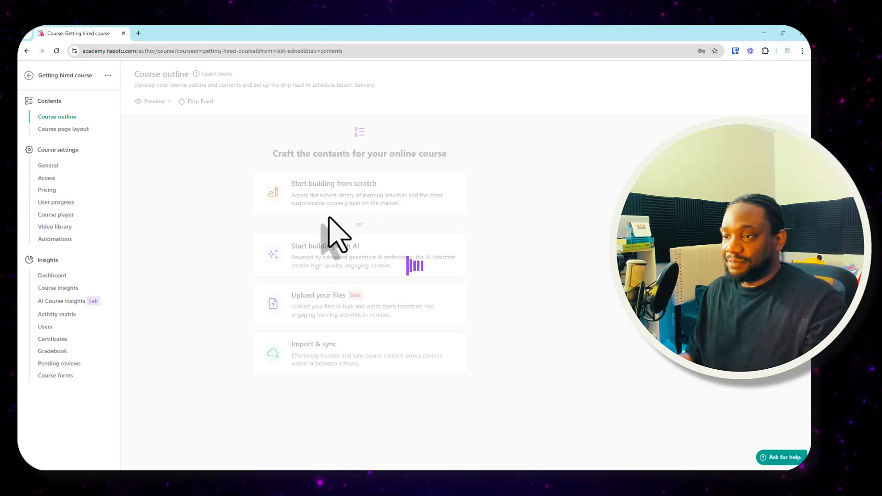
scroll(336, 261, down, 17)
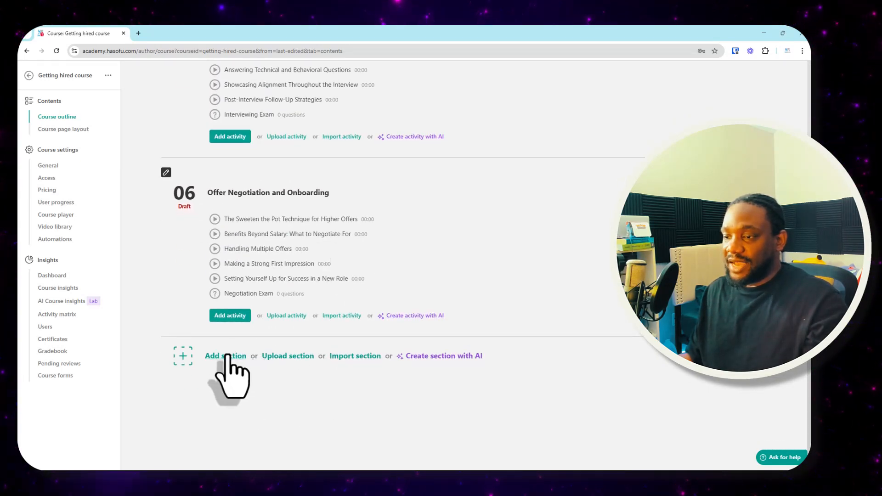
click(444, 357)
Add a section-count setting to the AI section prompt, with 3 sections for the outline.
scroll(459, 262, down, 4)
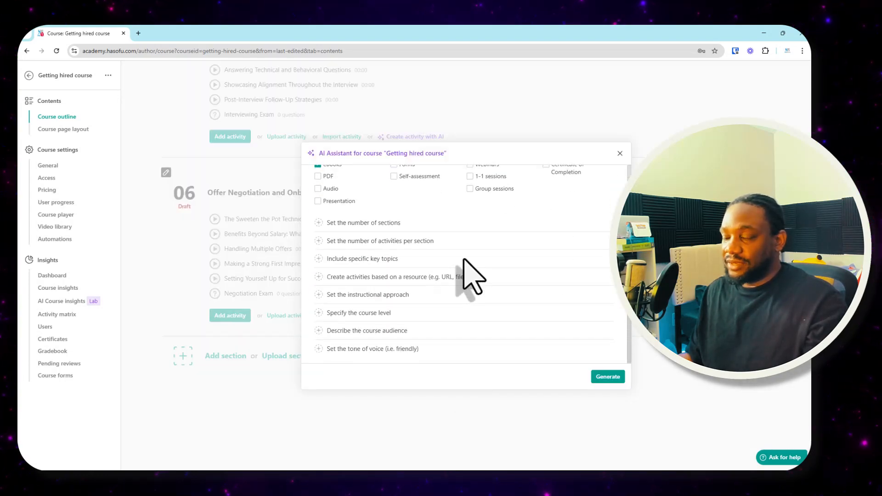
scroll(472, 276, up, 3)
scroll(400, 244, up, 2)
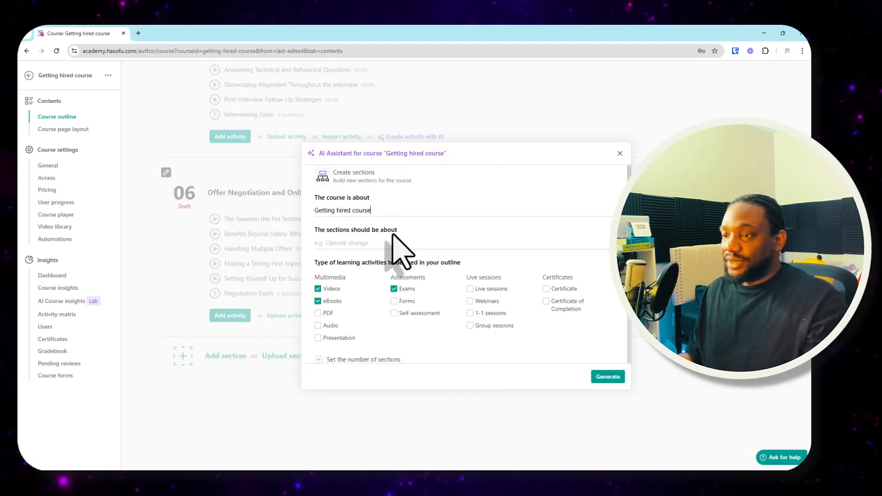
scroll(528, 299, down, 5)
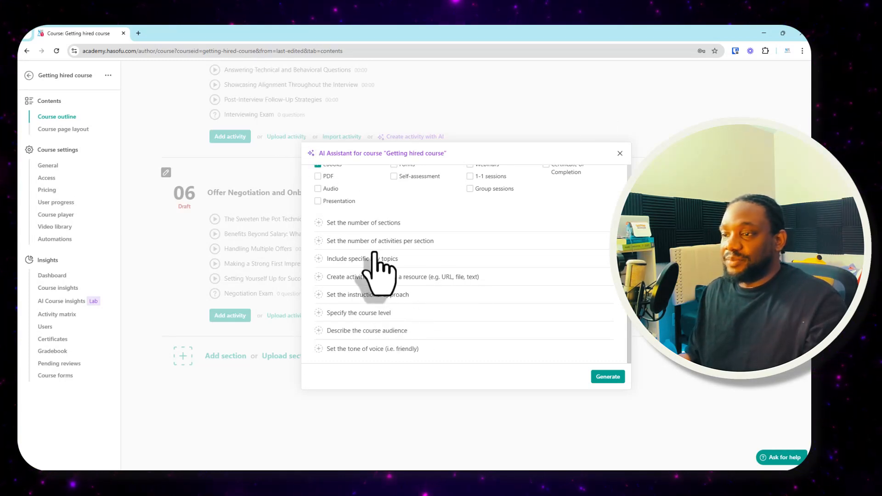
right_click(451, 325)
click(418, 198)
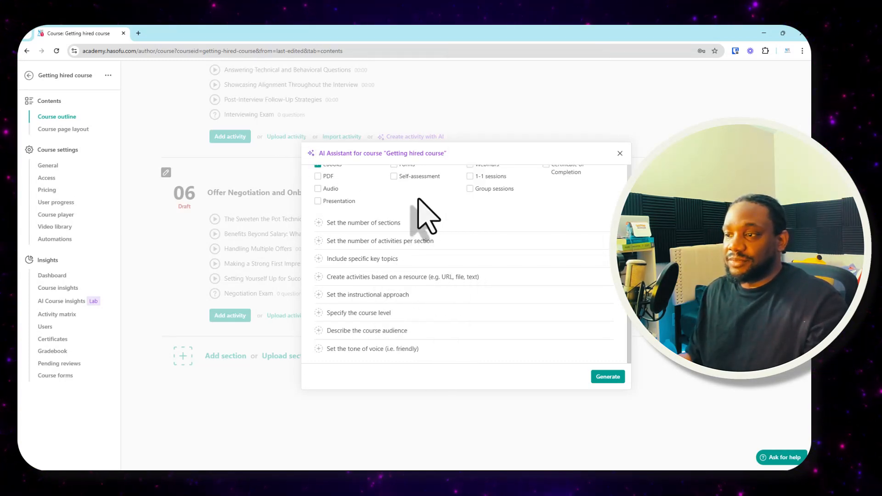
click(353, 225)
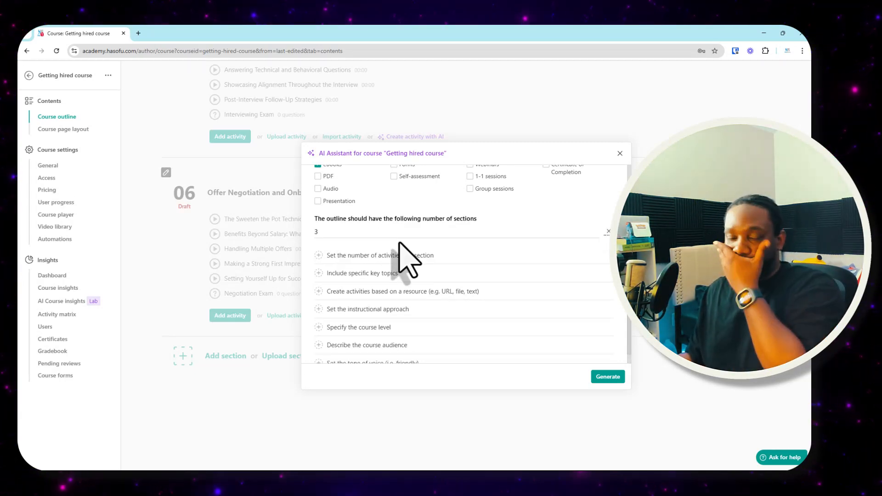
Add PDF, Audio, Presentation, Forms, Self-assessment, Certificate and Certificate of Completion to the learning activity types for the new sections.
scroll(423, 257, up, 3)
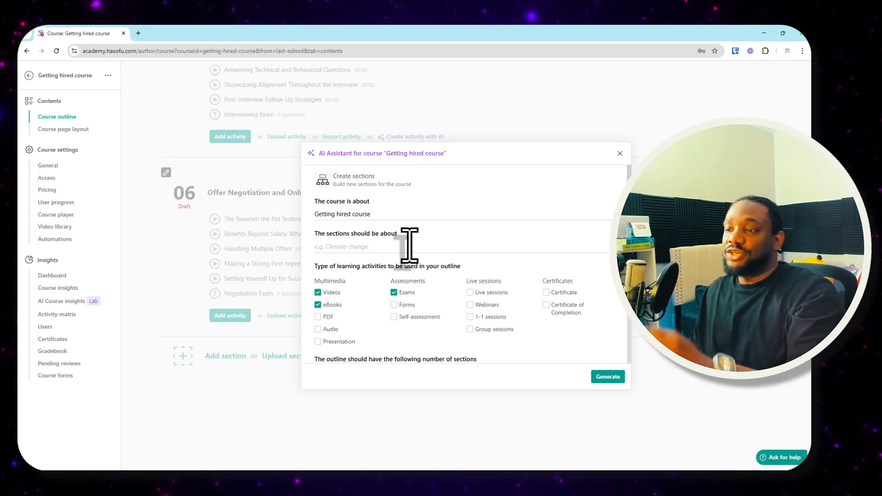
scroll(399, 251, down, 1)
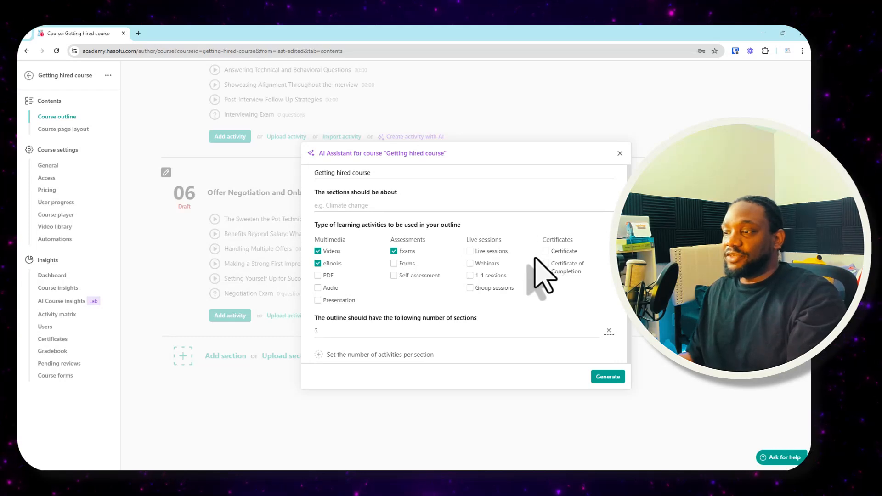
click(553, 253)
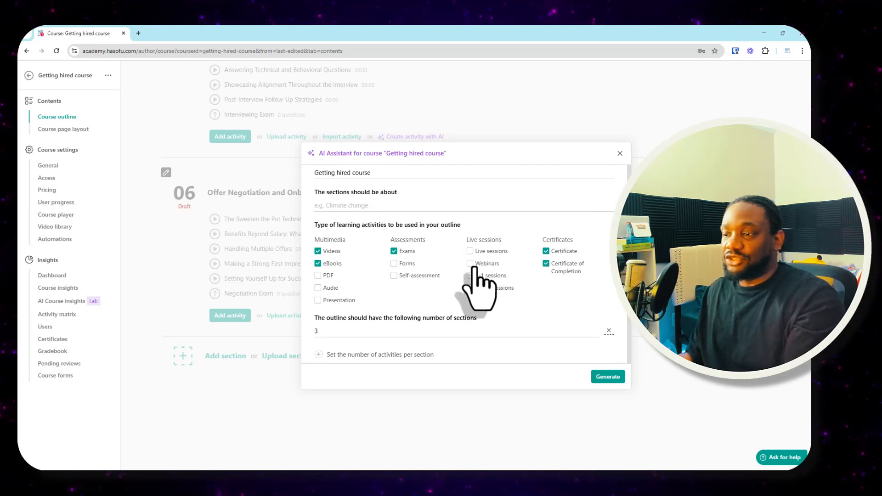
click(330, 276)
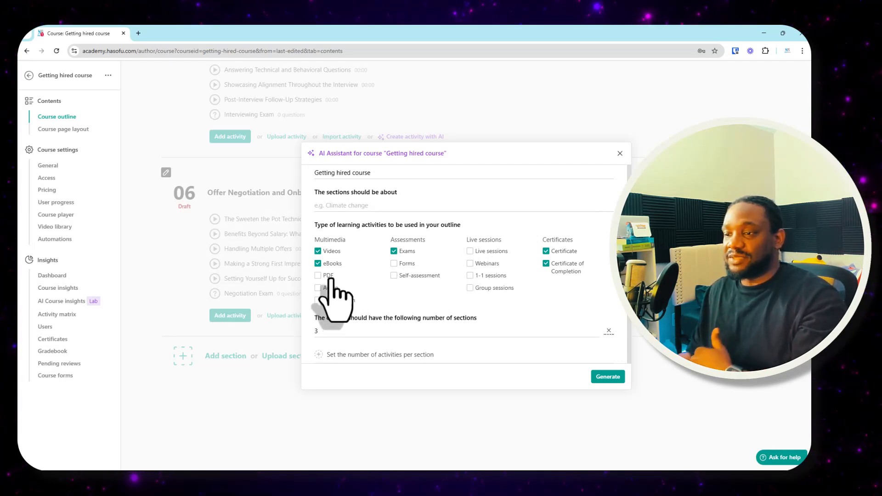
click(332, 288)
click(340, 300)
click(405, 265)
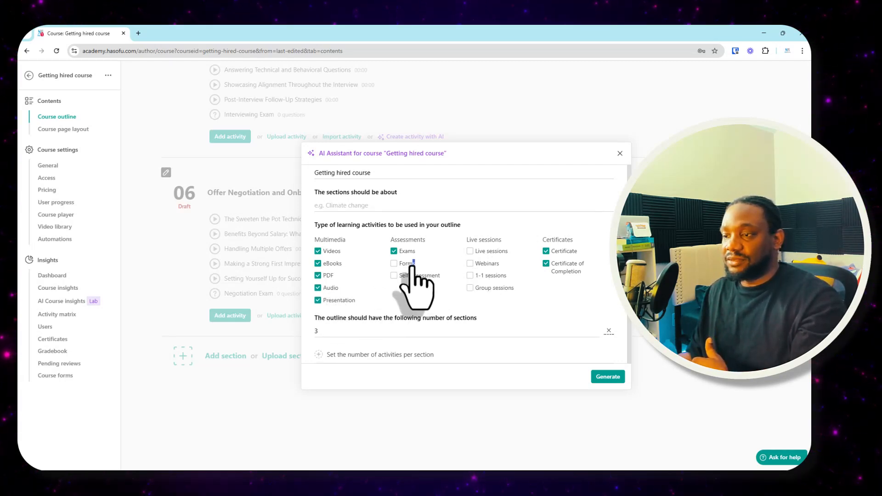
click(412, 276)
Specify 5 activities per section and include "Beyond the Job Offer" as the key topic.
scroll(488, 282, down, 3)
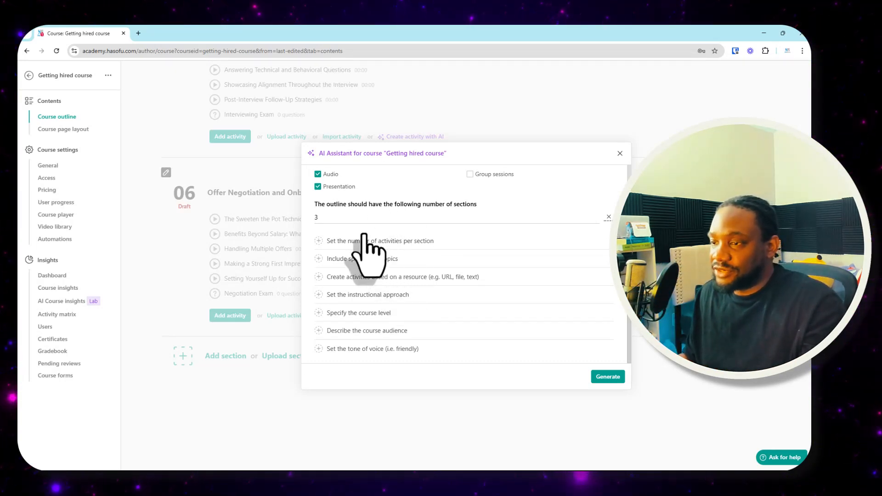
click(383, 244)
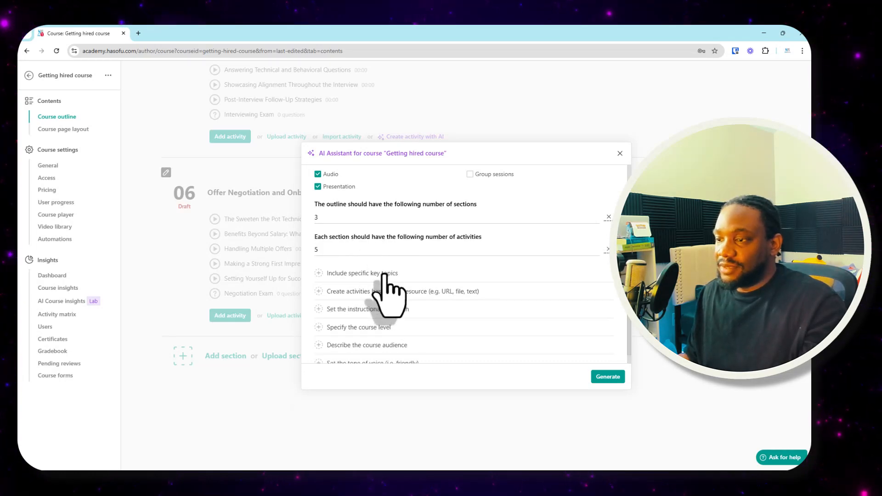
click(387, 276)
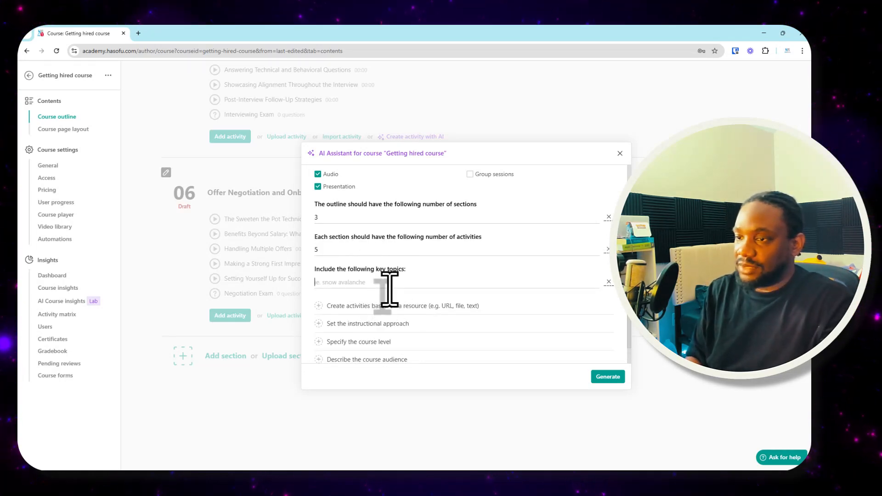
text(Beyond th)
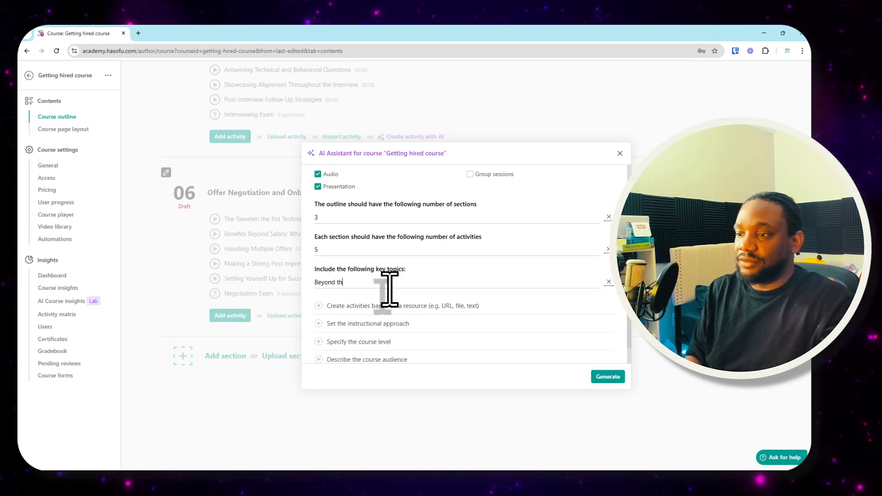
text(e Job Offer)
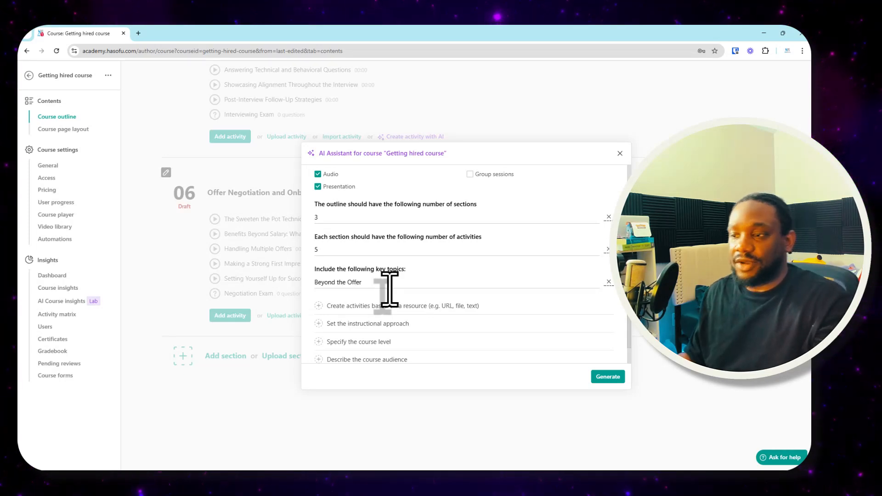
click(347, 282)
text(Job)
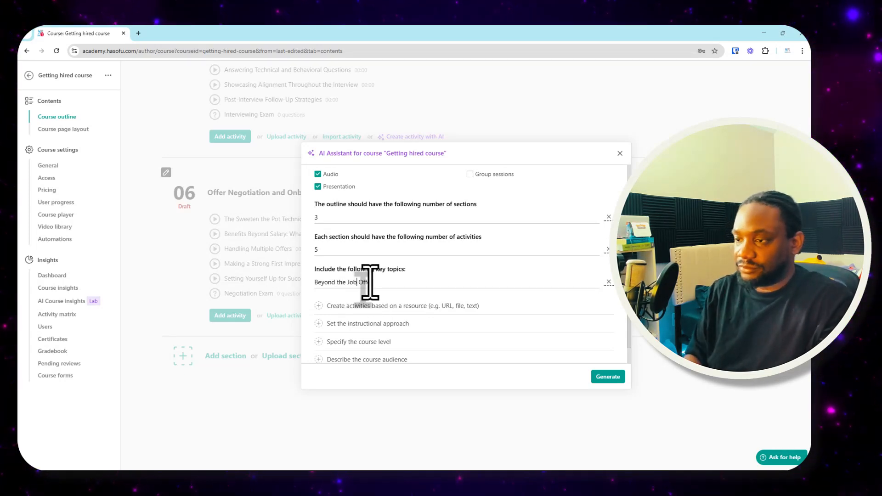
Have the learning activities created from a resource and choose URL as its type.
scroll(432, 313, down, 1)
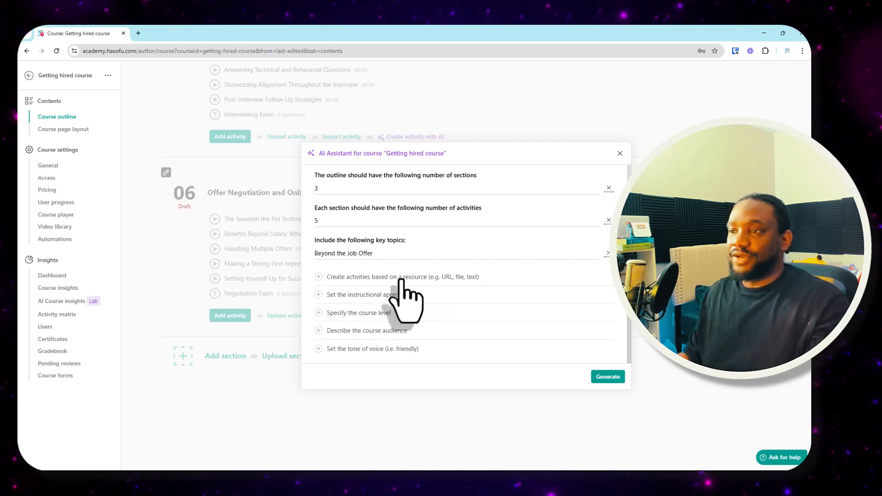
click(401, 277)
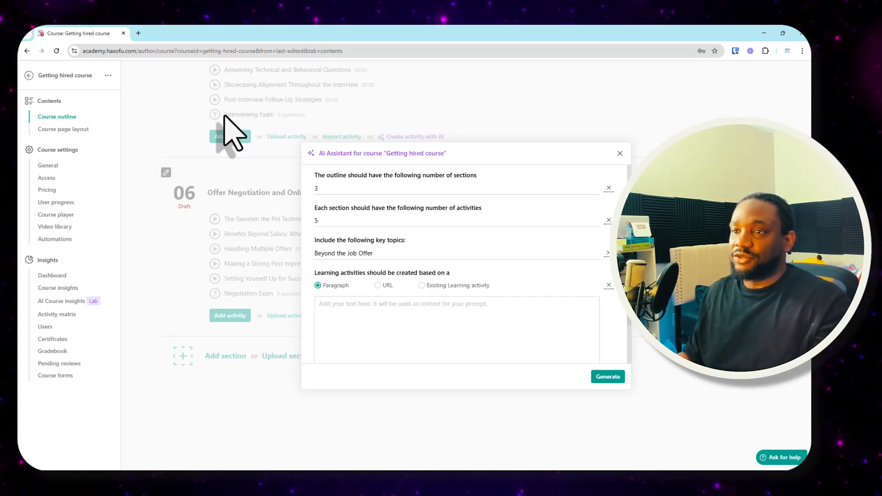
click(379, 285)
Search Google in a new browser tab for "beyond the job offer" and open the LinkedIn article "What's beyond the job offer".
click(138, 33)
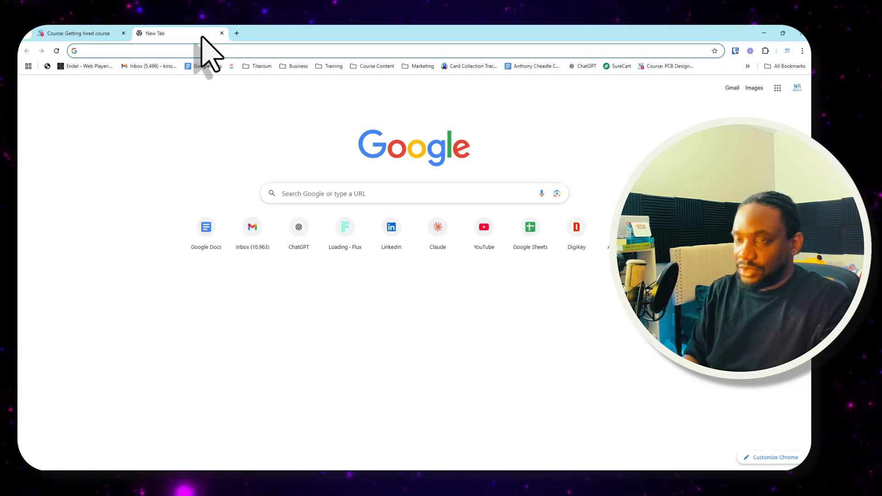
text(beyond the job ov)
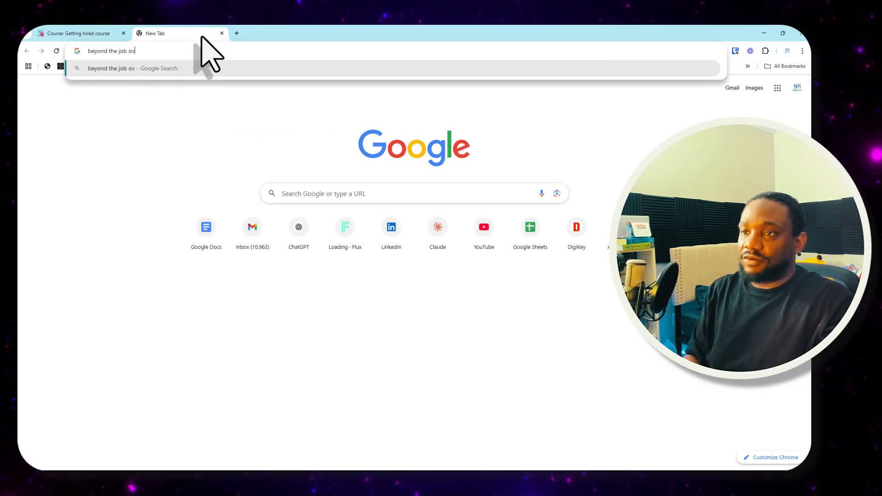
text(fer)
key(Return)
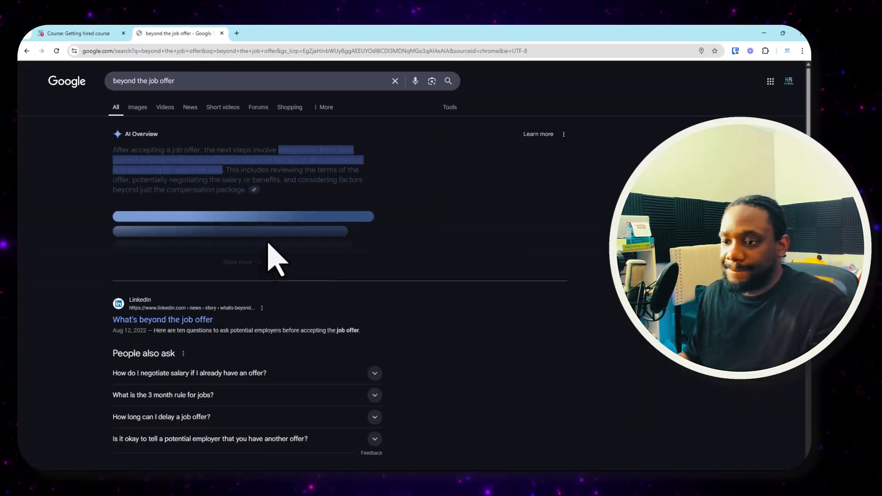
click(177, 320)
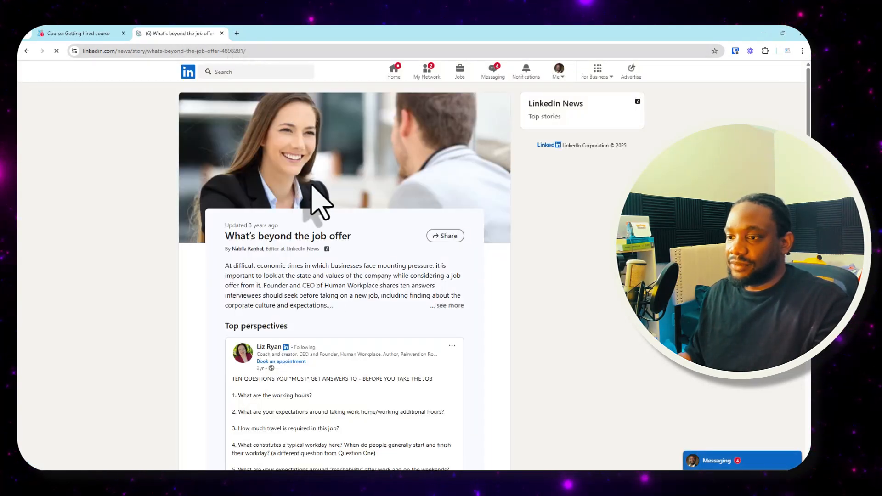
Expand the article's introduction and look at the LinkedIn profile of the first top-perspective author, returning to the article.
scroll(327, 282, down, 3)
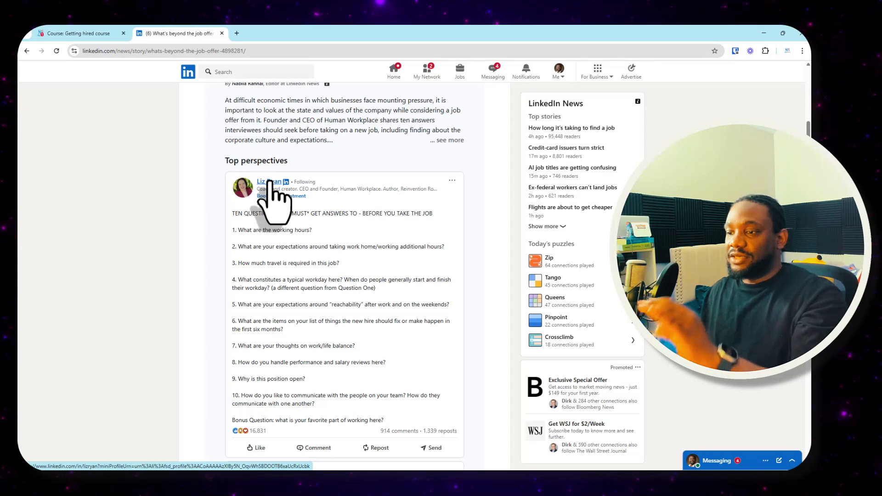
scroll(358, 234, up, 3)
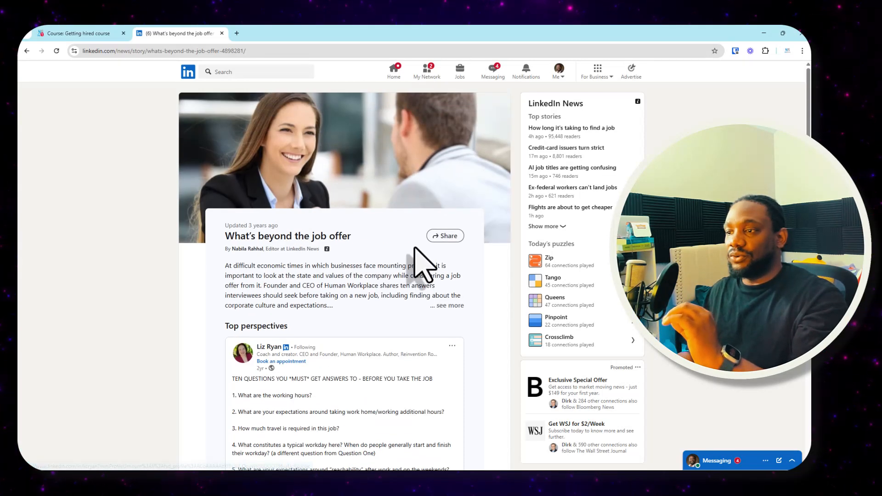
click(450, 308)
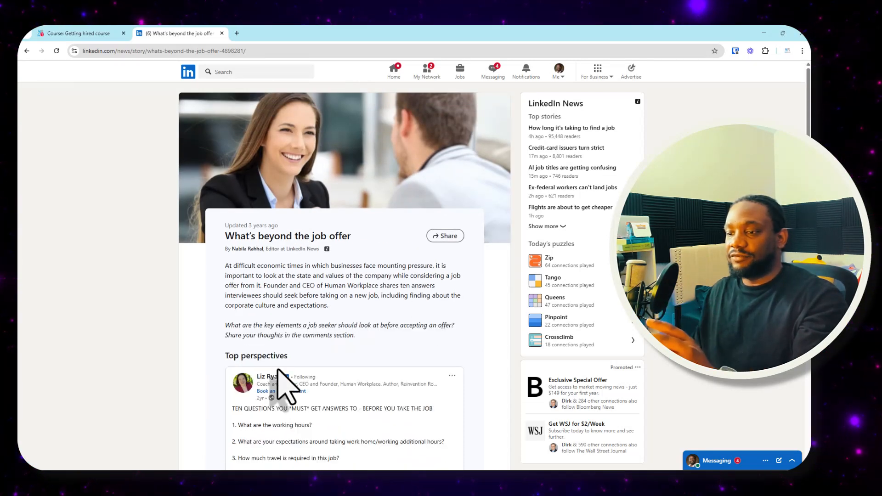
middle_click(268, 378)
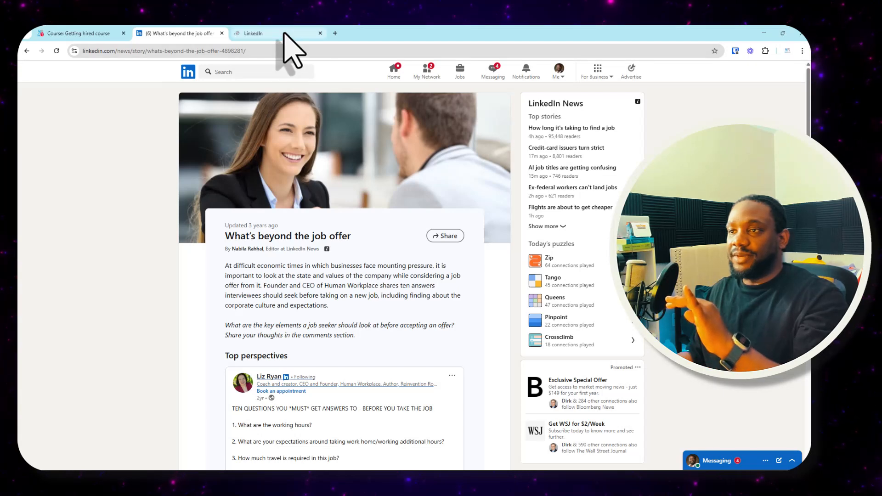
click(284, 33)
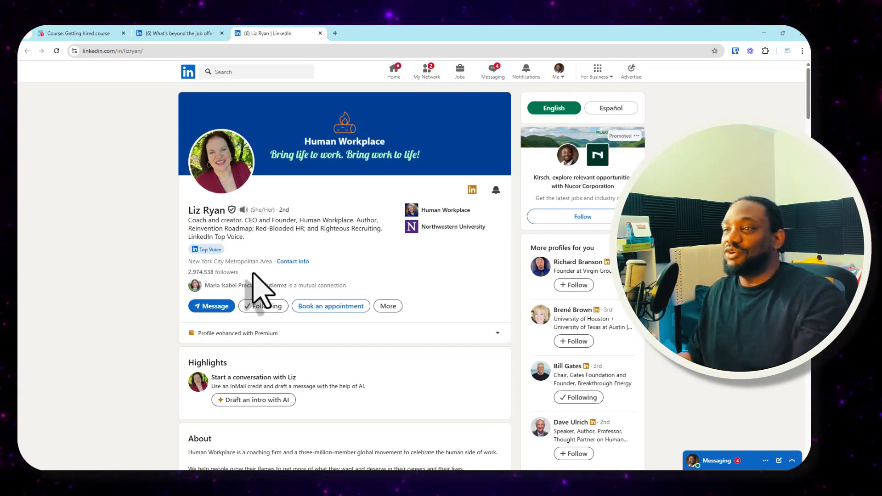
click(208, 32)
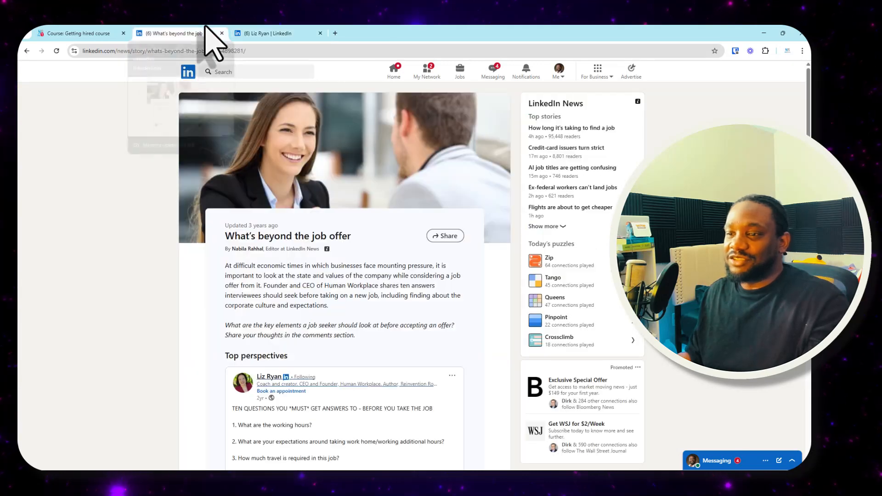
Look through the article "What's beyond the job offer" and copy its link from the sharing options.
scroll(352, 295, down, 4)
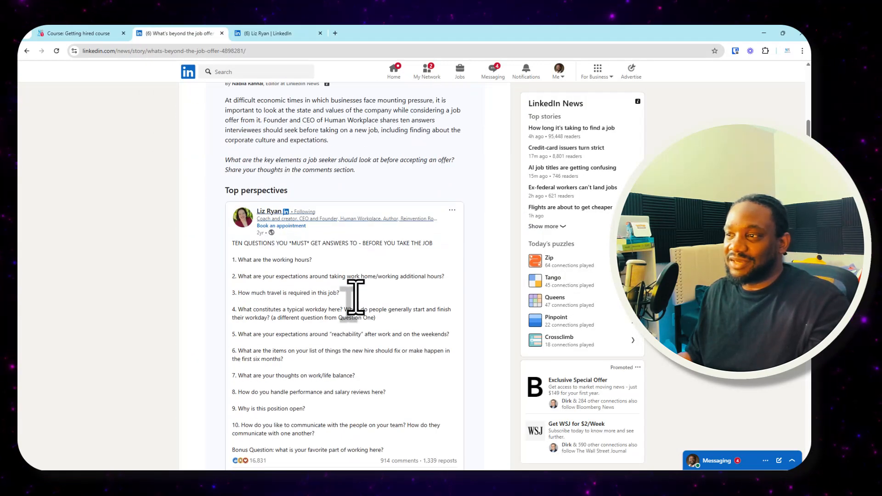
scroll(353, 295, up, 3)
scroll(361, 277, down, 1)
scroll(380, 278, down, 4)
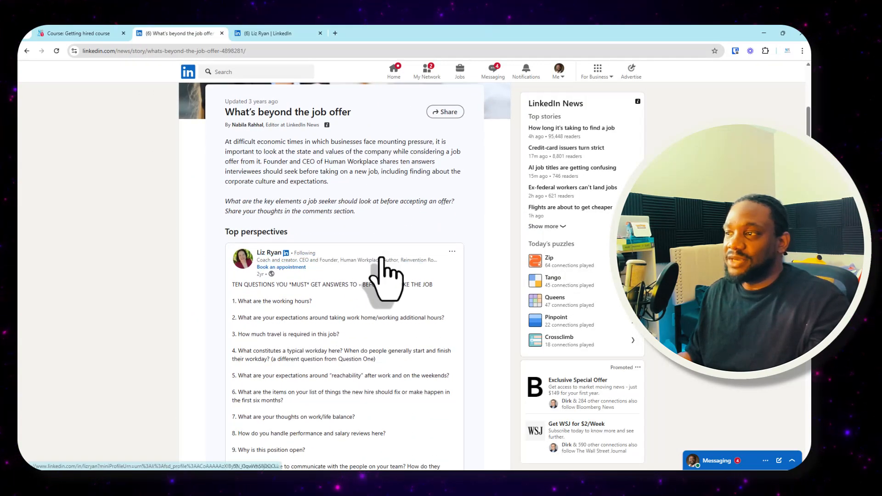
scroll(388, 270, up, 2)
scroll(395, 257, up, 2)
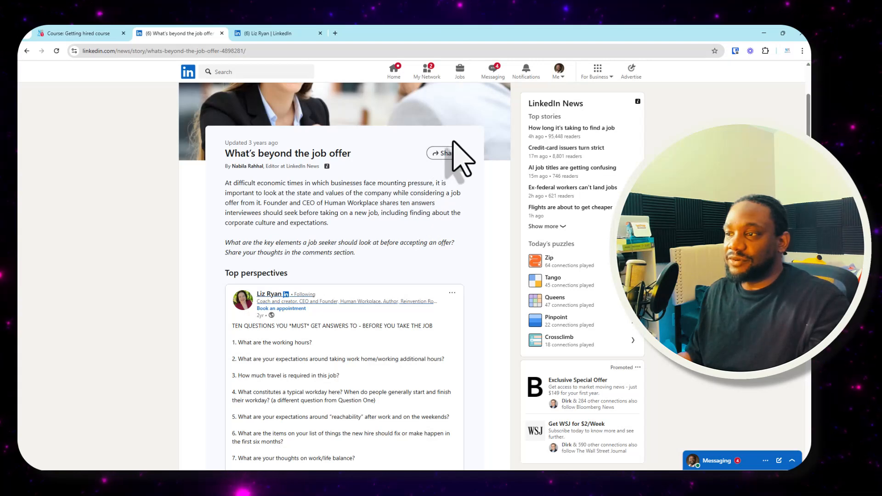
click(448, 154)
click(364, 237)
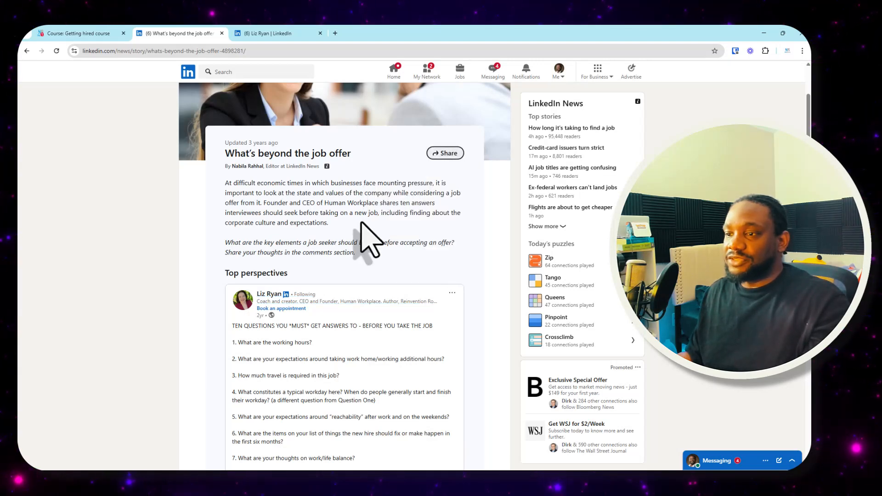
click(449, 156)
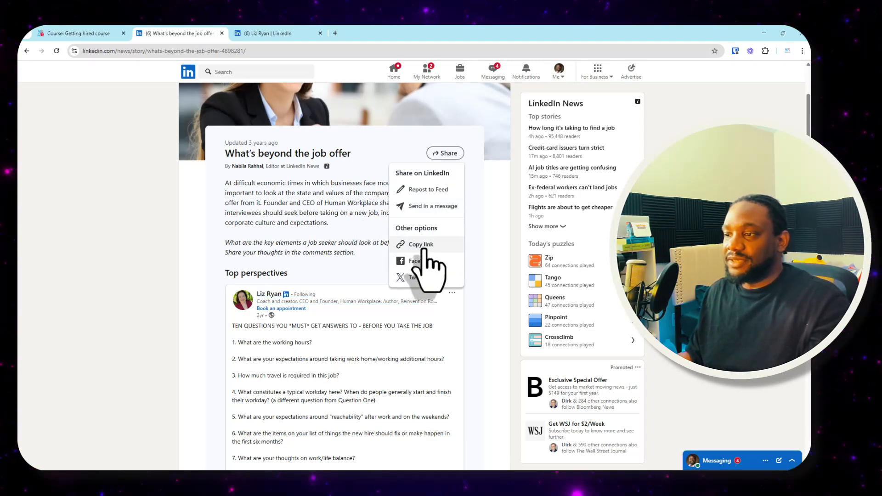
click(420, 246)
Return to the course's AI assistant and paste the copied LinkedIn article link as the source URL for the learning activities.
click(103, 28)
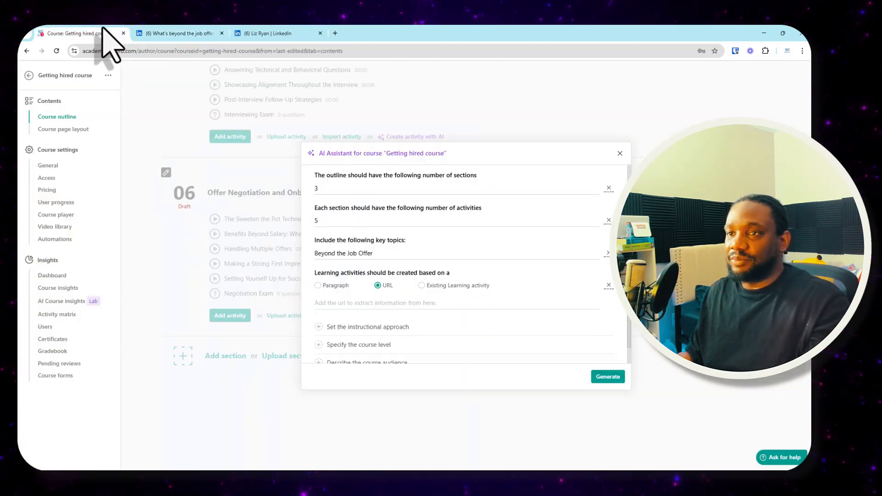
click(374, 305)
key(ctrl+v)
Add an instructional approach to the outline request and keep Kolb's Experiential Learning Theory.
scroll(392, 308, down, 1)
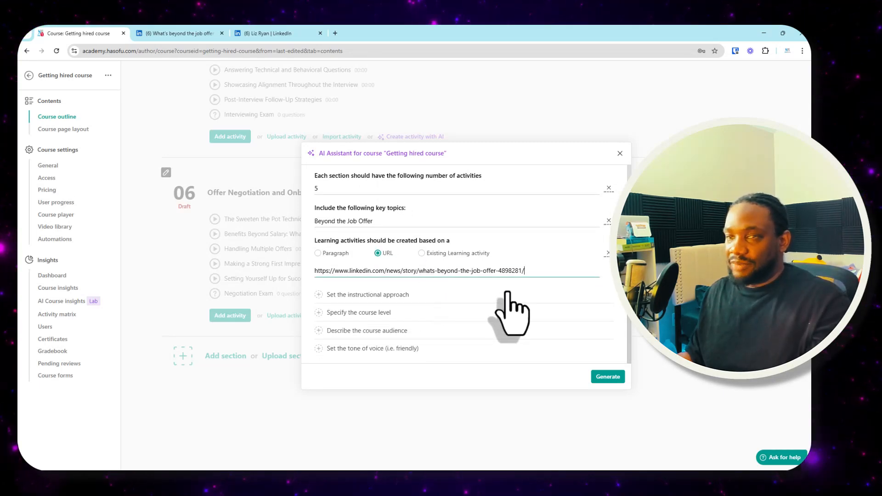
click(398, 296)
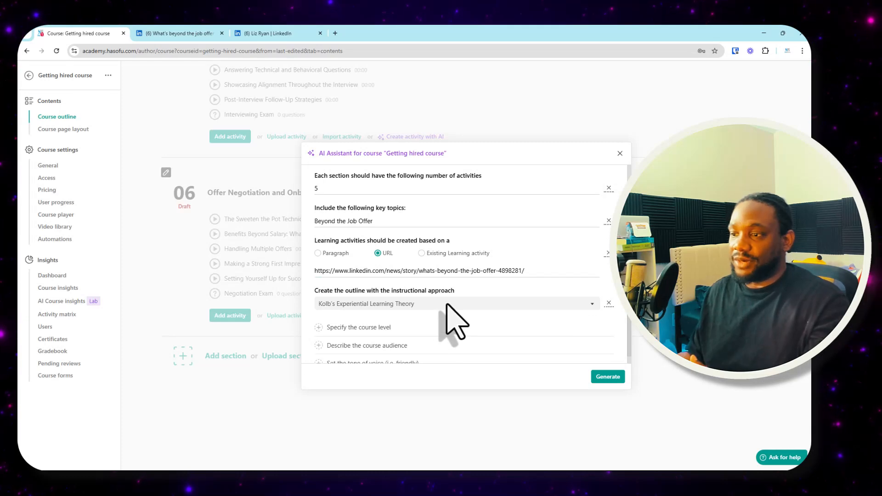
click(449, 303)
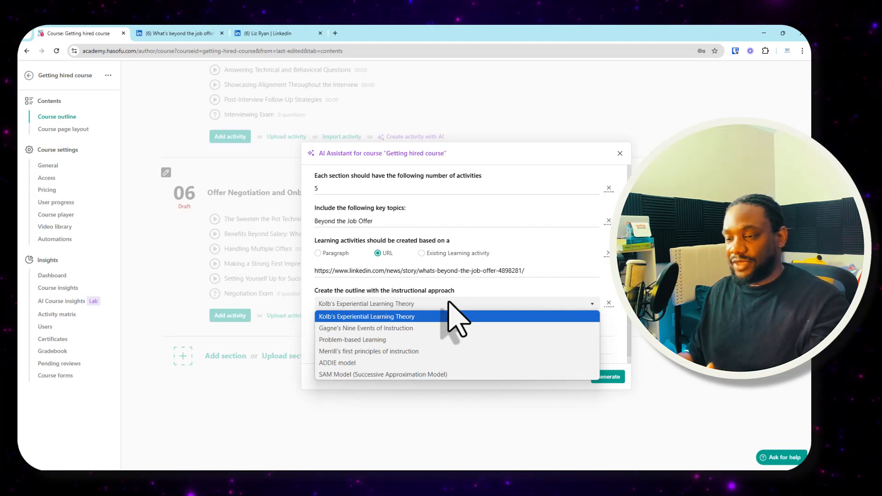
click(449, 304)
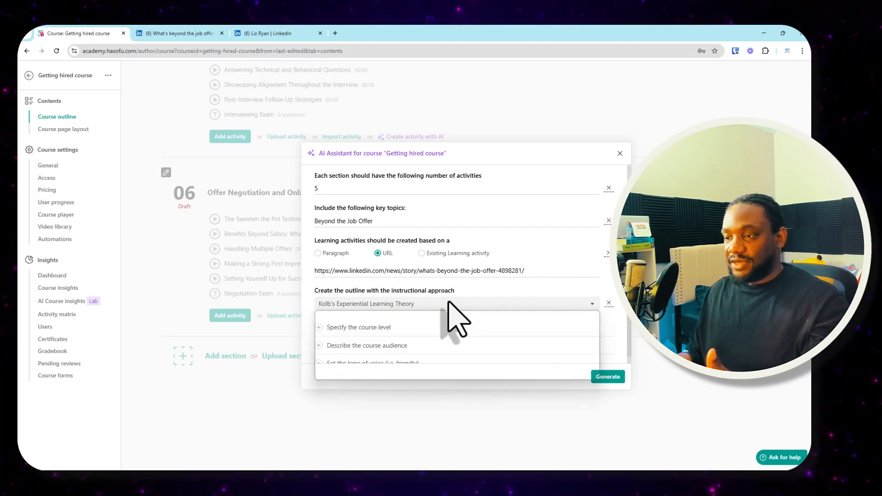
Specify the course level, trying Foundational and settling on Advanced.
click(474, 324)
scroll(477, 321, down, 1)
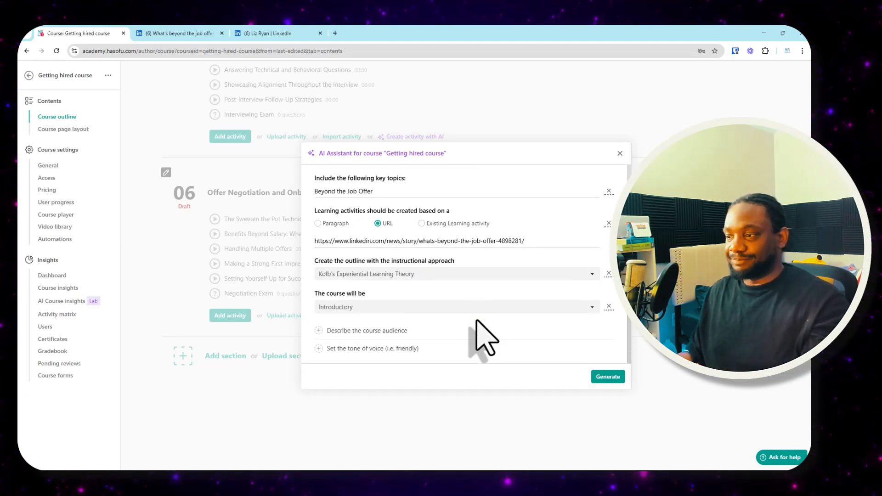
click(478, 307)
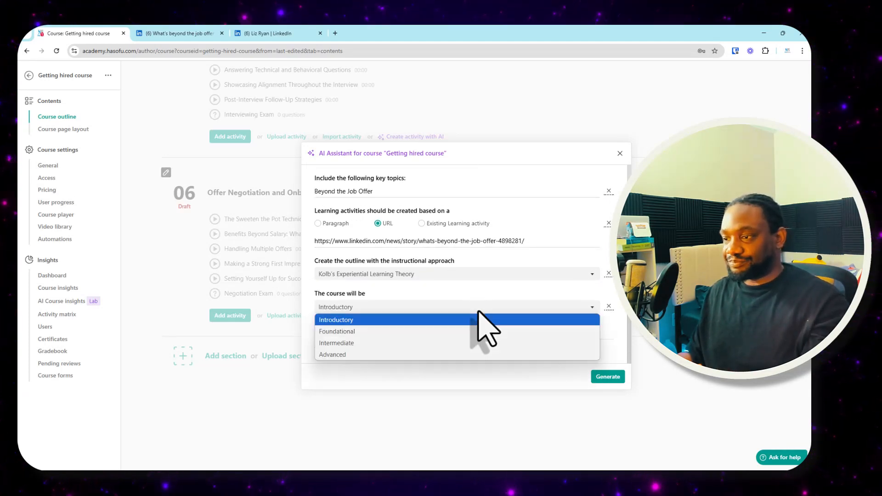
click(403, 333)
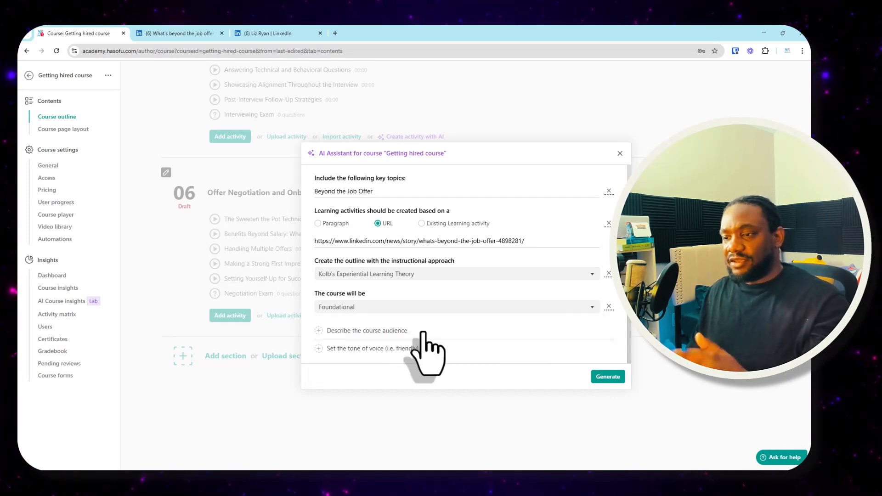
click(443, 307)
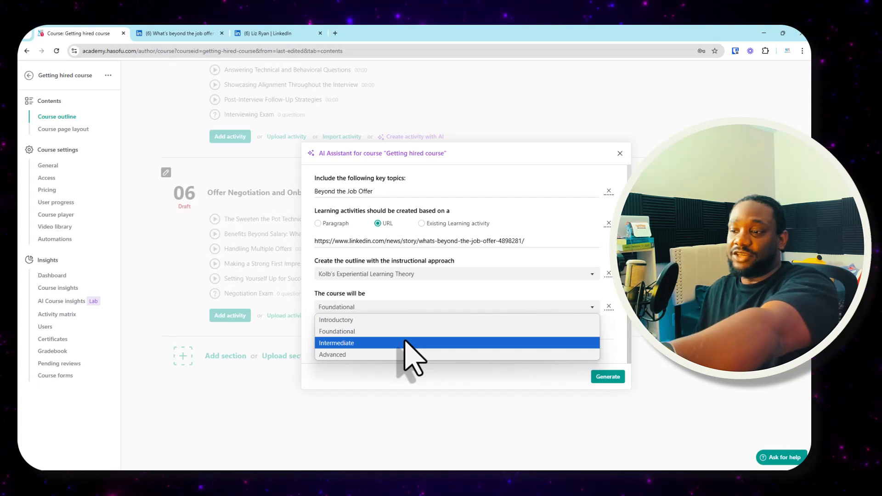
click(406, 354)
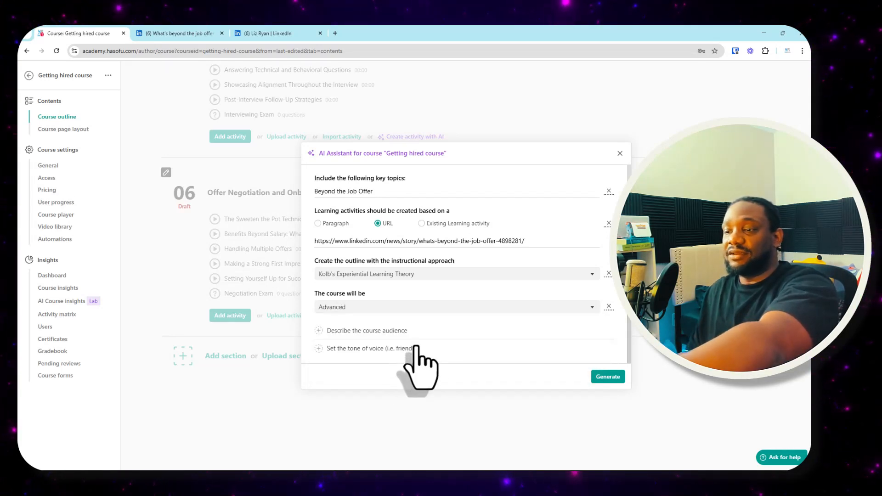
Describe the course audience as "Job seekers already having 2 years experience" and add a tone of voice setting.
click(388, 330)
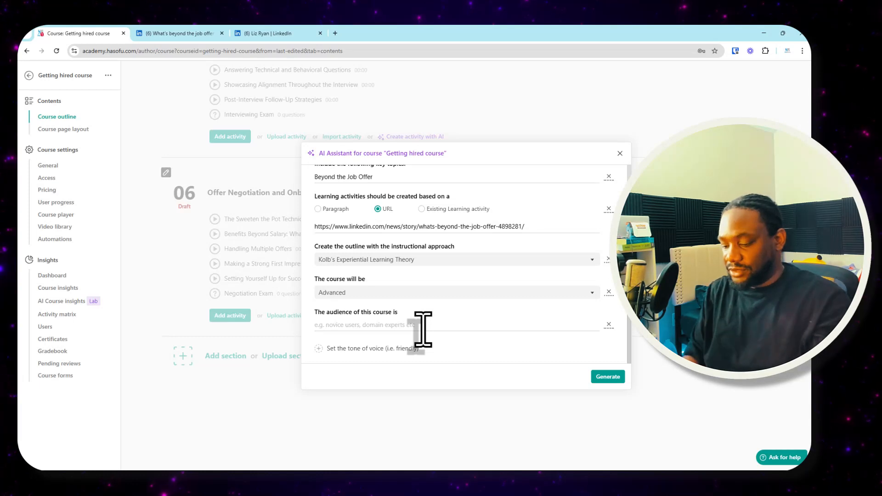
text(Job seekers e)
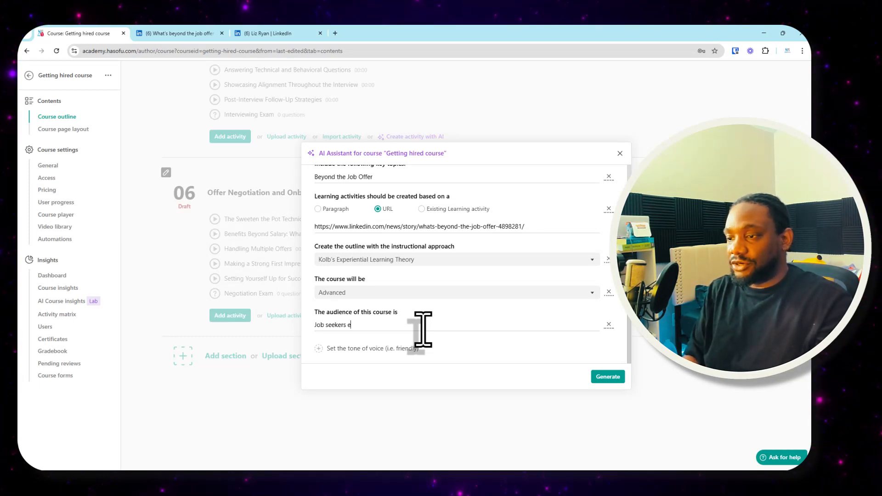
text(arni)
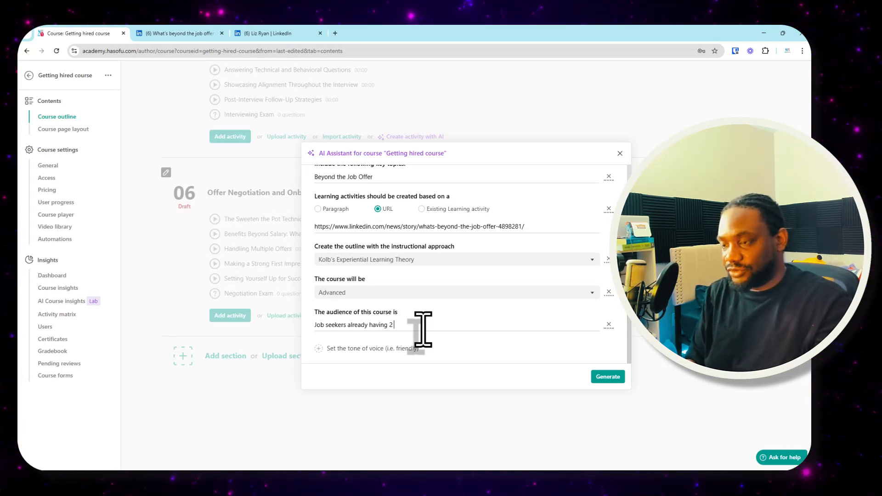
text(erience)
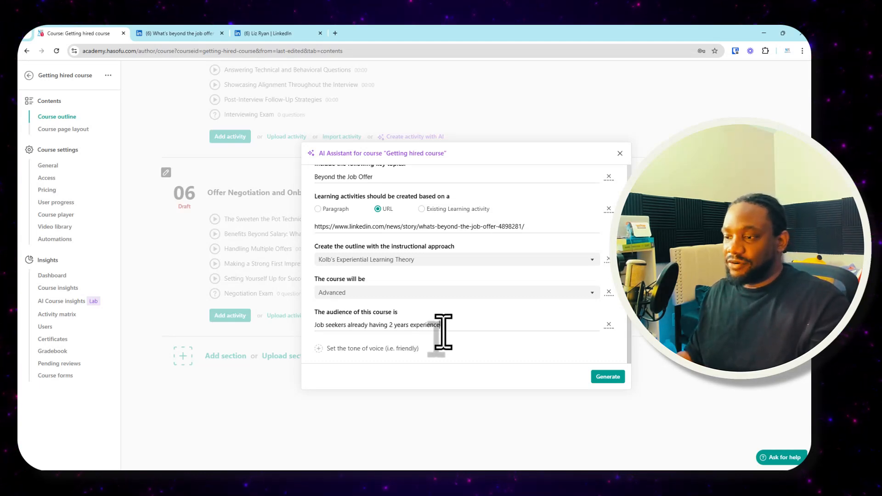
click(392, 350)
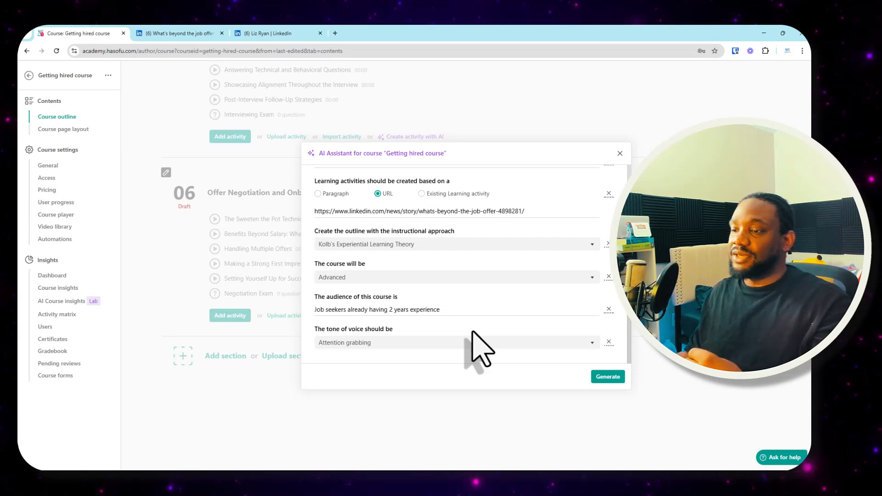
Extend the audience description with "- may or may not have a job, or have a job but hasn't done real job search before".
text(- may or may no)
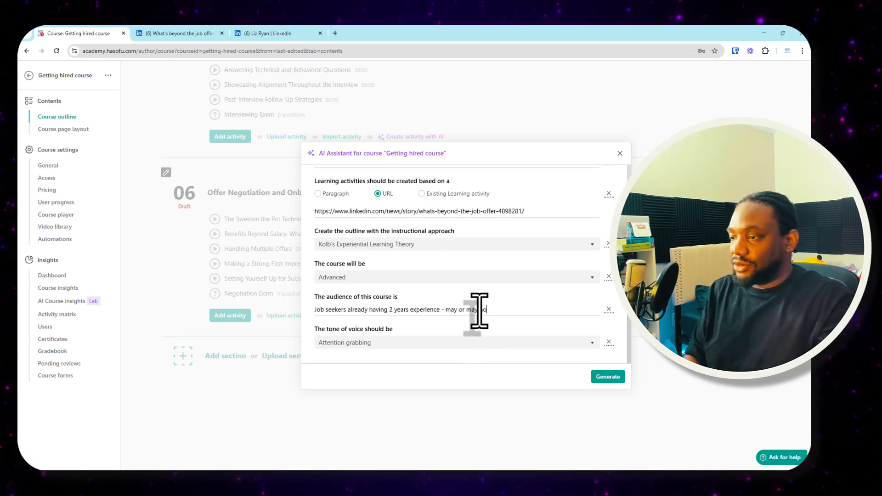
text(t have a job, or have a job but hasn't)
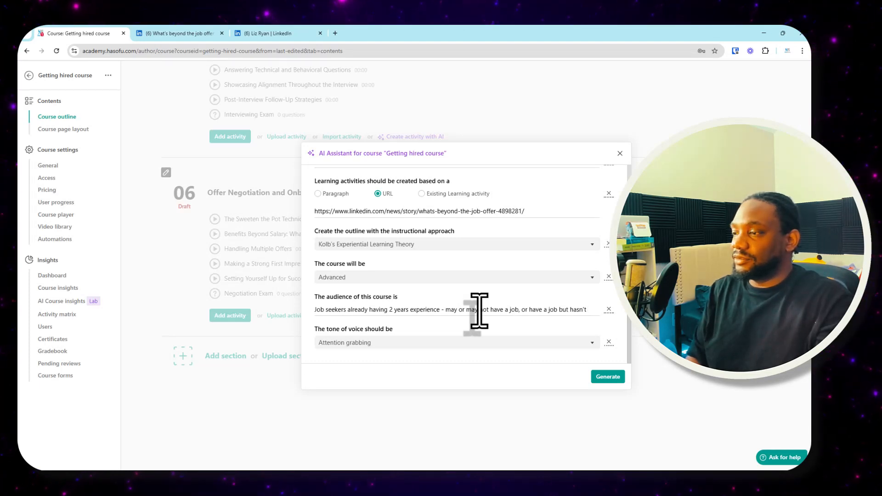
text(done rea)
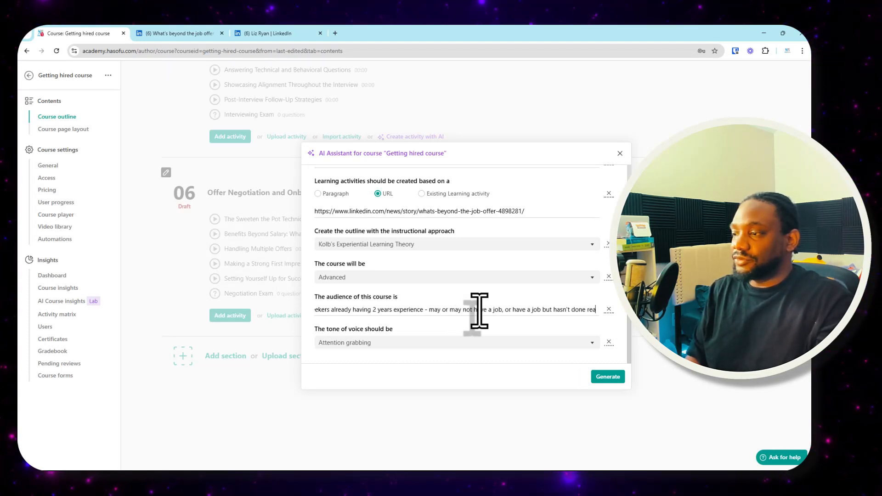
text(l job search)
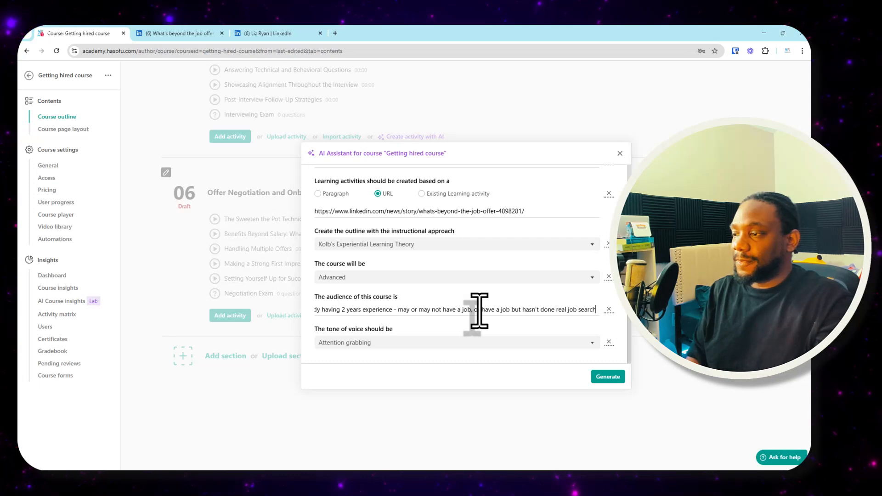
text( before)
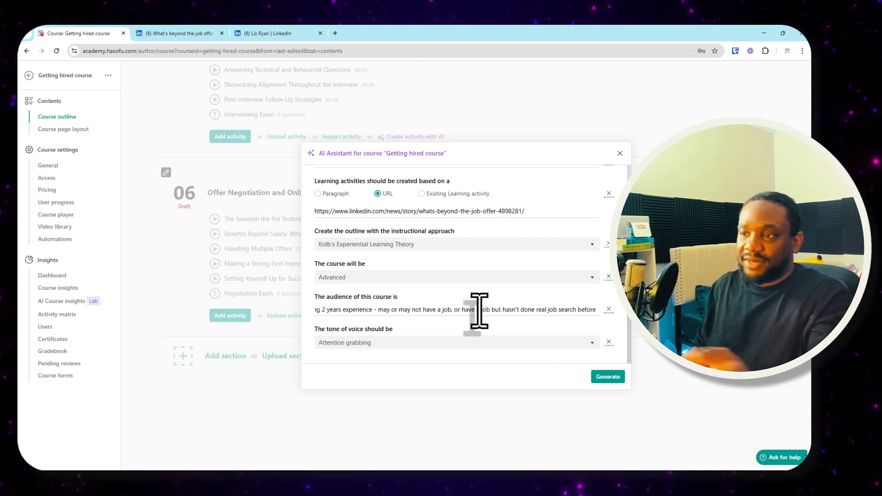
Complete the audience description with "- like they got a connection for their first job" and keep the tone of voice at Attention grabbing.
text( - like th)
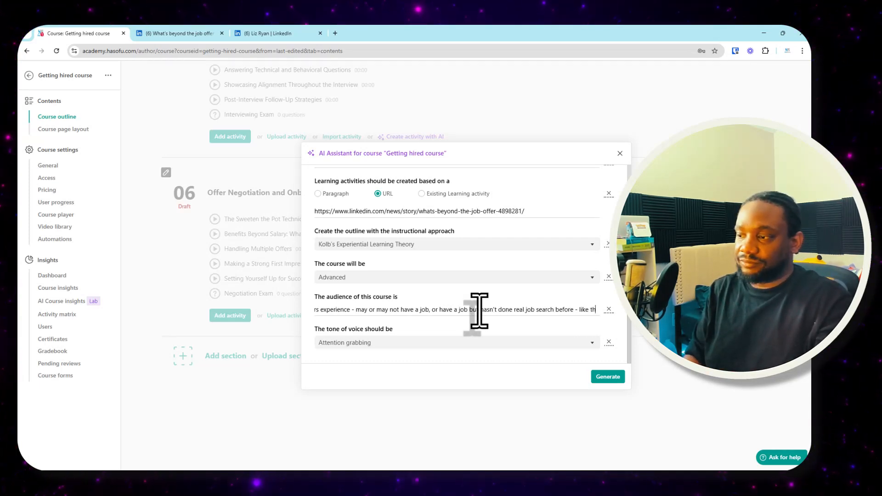
text(ey got a connection)
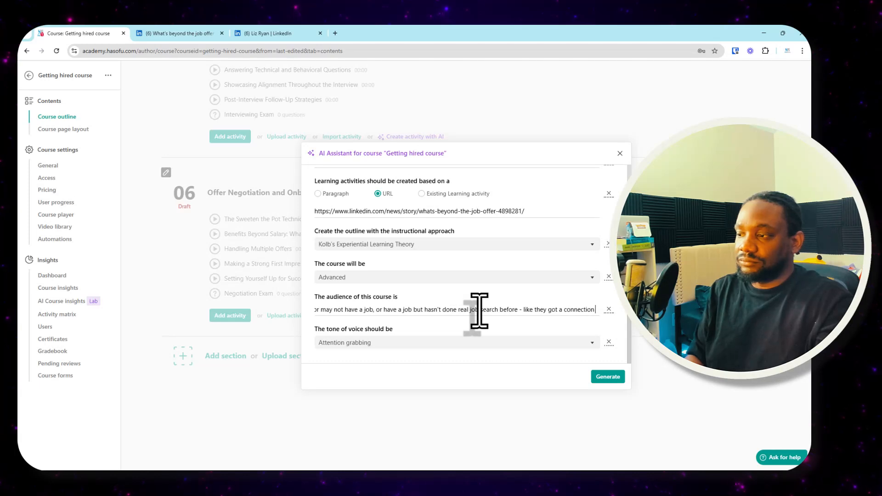
text( for their first job)
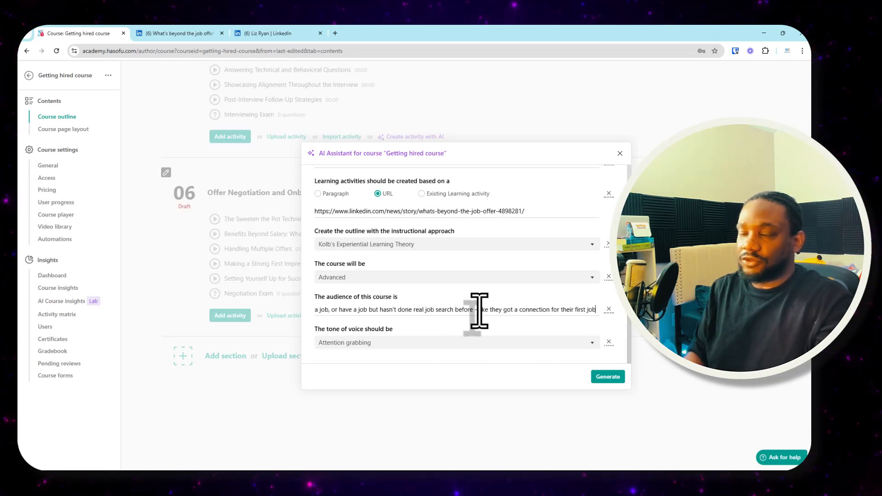
click(509, 326)
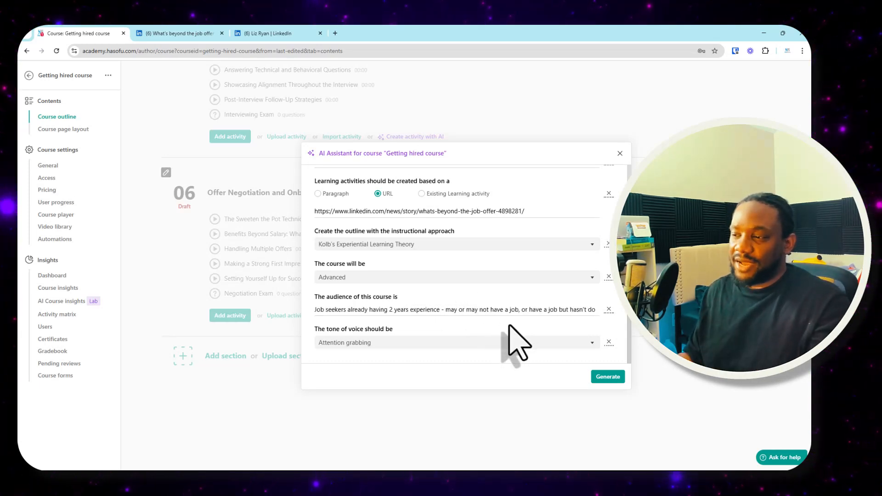
click(428, 344)
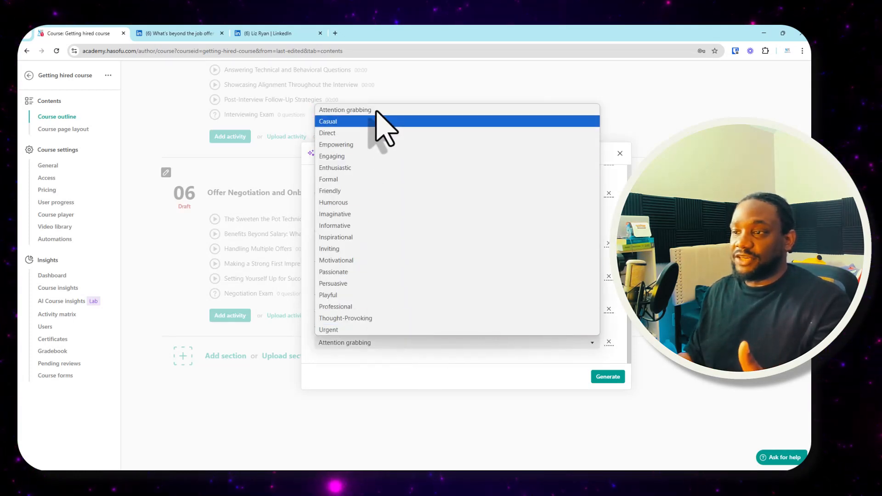
click(399, 306)
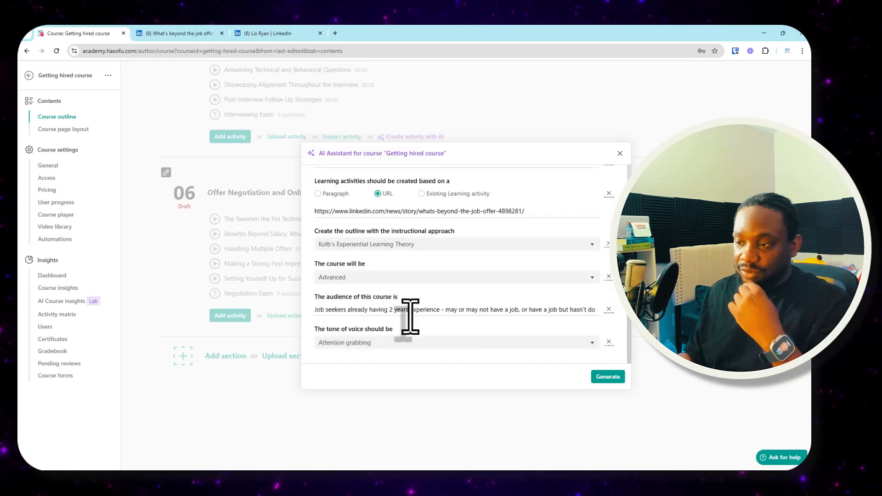
Set the topic of the new sections to "How to handle onboarding after you got a job offer and accepted it" and generate them.
scroll(513, 267, up, 1)
scroll(509, 250, up, 5)
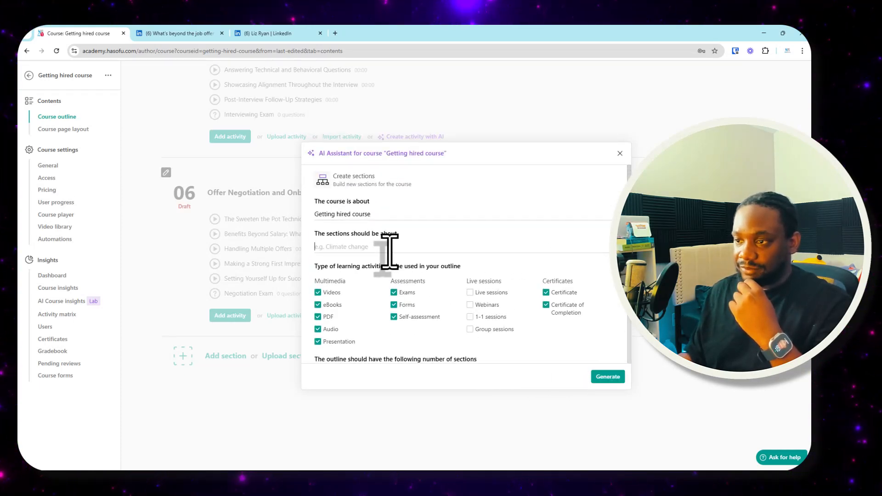
click(431, 249)
scroll(438, 247, down, 1)
scroll(437, 250, down, 5)
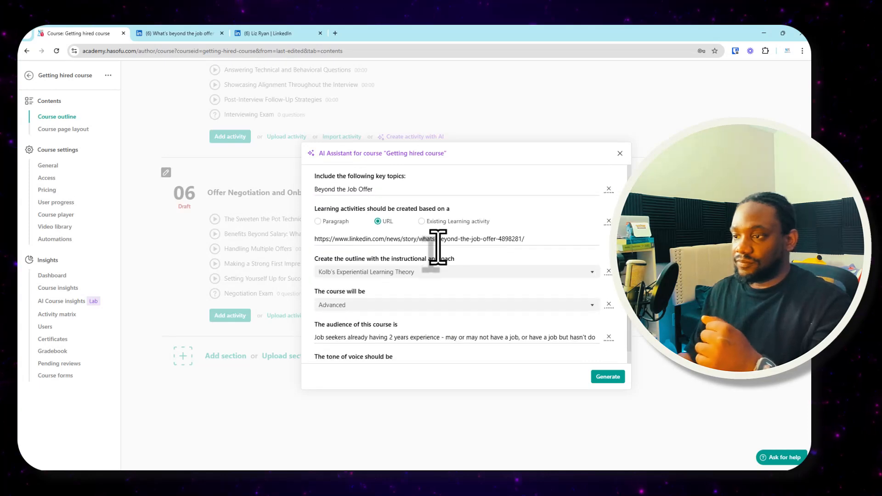
scroll(437, 246, up, 6)
text(How to handle onboarding after you g)
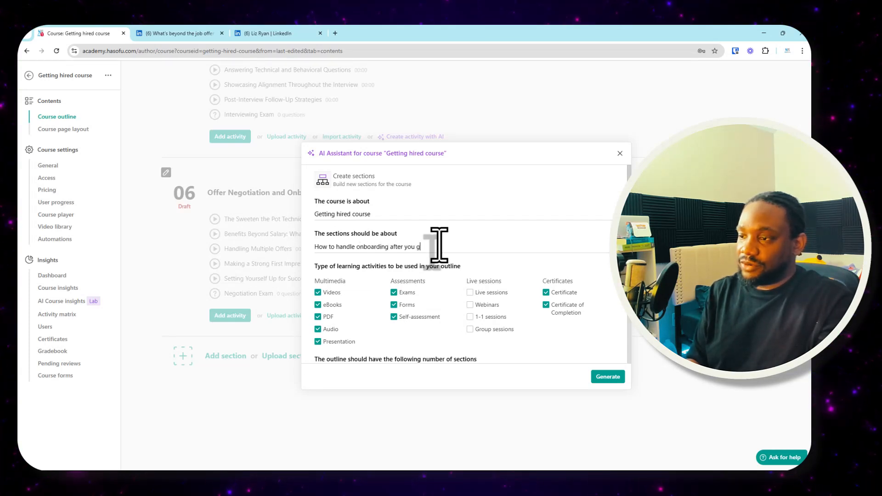
text(ot a job af)
key(BackSpace)
key(BackSpace)
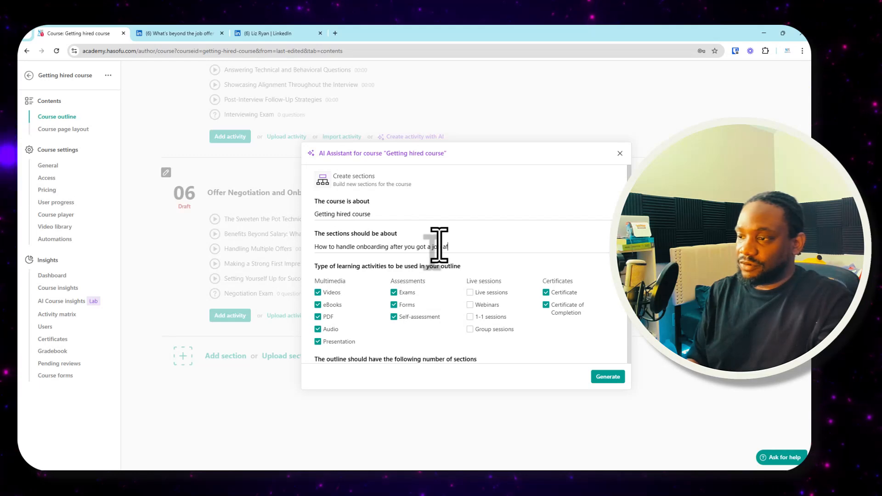
text(offer and accepted it)
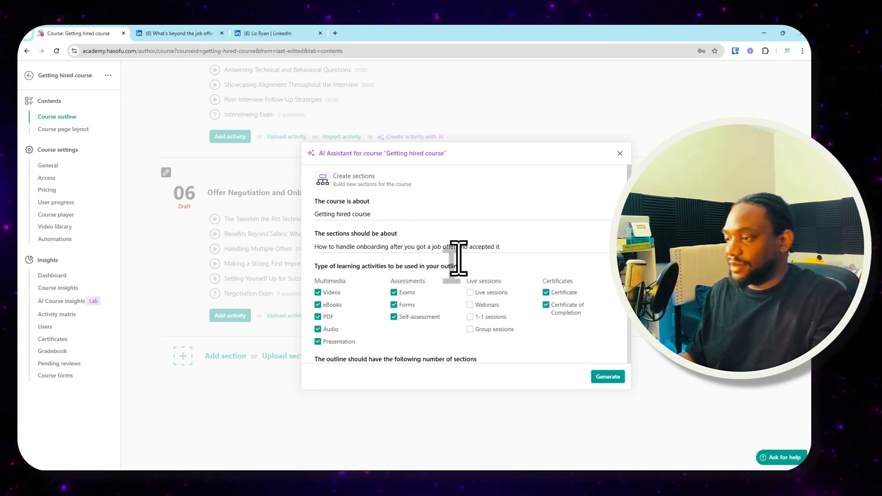
click(608, 377)
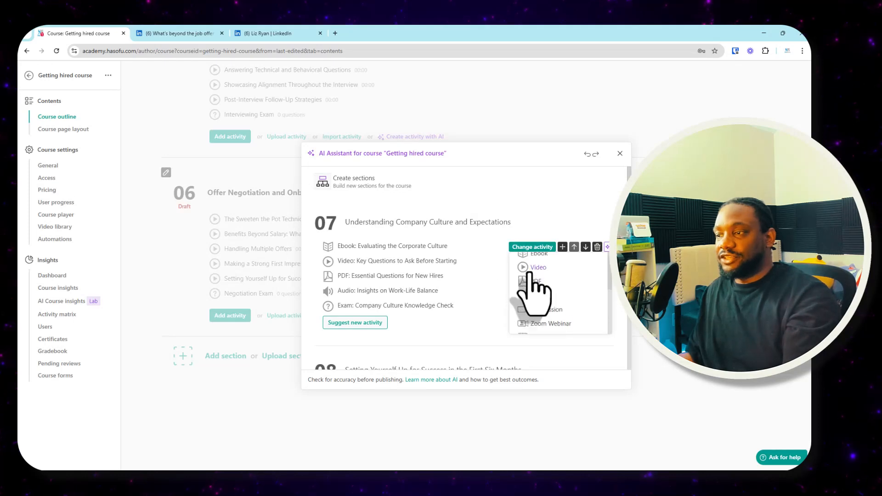
Review the titles and learning activities of the generated sections 07 to 09.
scroll(474, 258, down, 3)
scroll(471, 251, up, 2)
scroll(459, 248, up, 1)
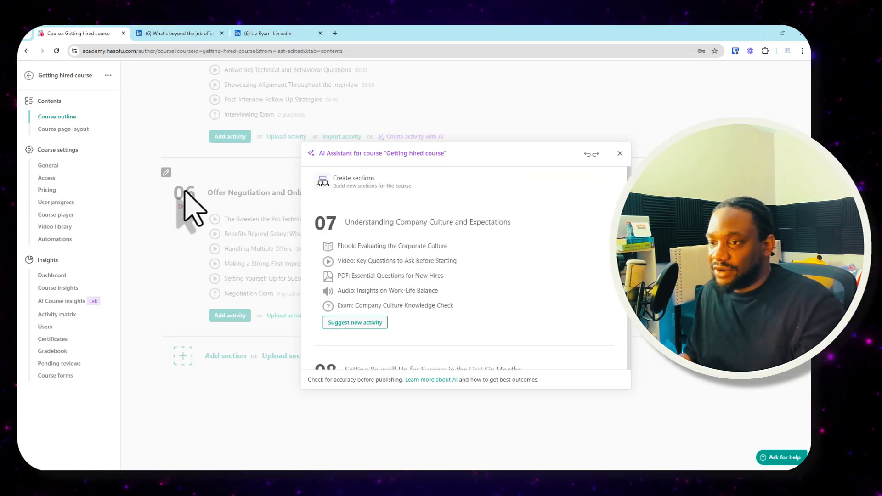
mouse_move(386, 220)
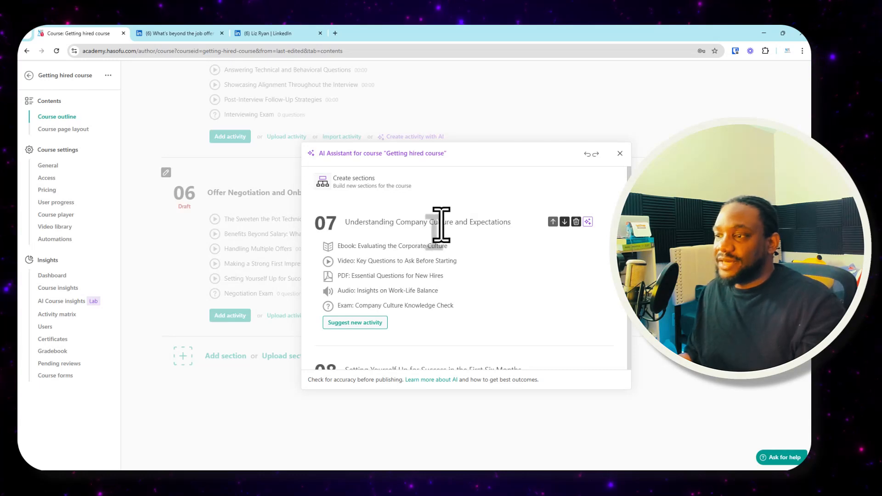
scroll(483, 250, down, 3)
scroll(435, 230, up, 1)
scroll(435, 229, up, 1)
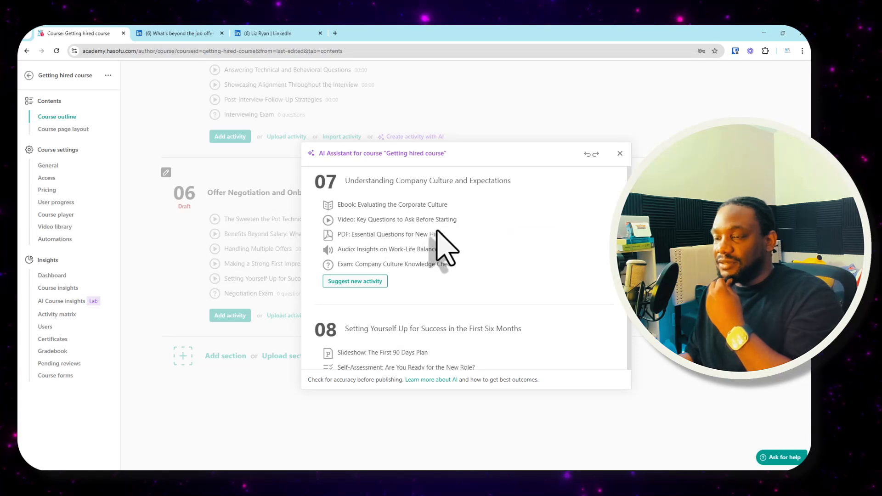
scroll(432, 241, down, 2)
scroll(404, 239, down, 2)
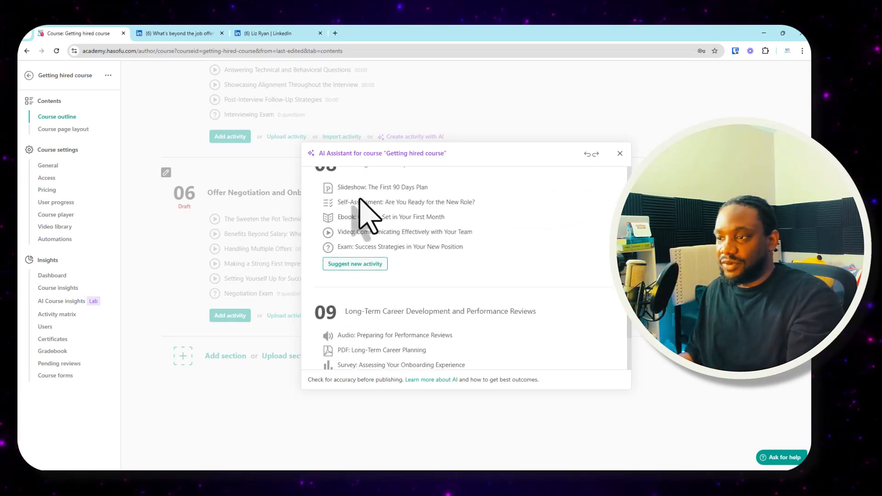
scroll(372, 221, up, 1)
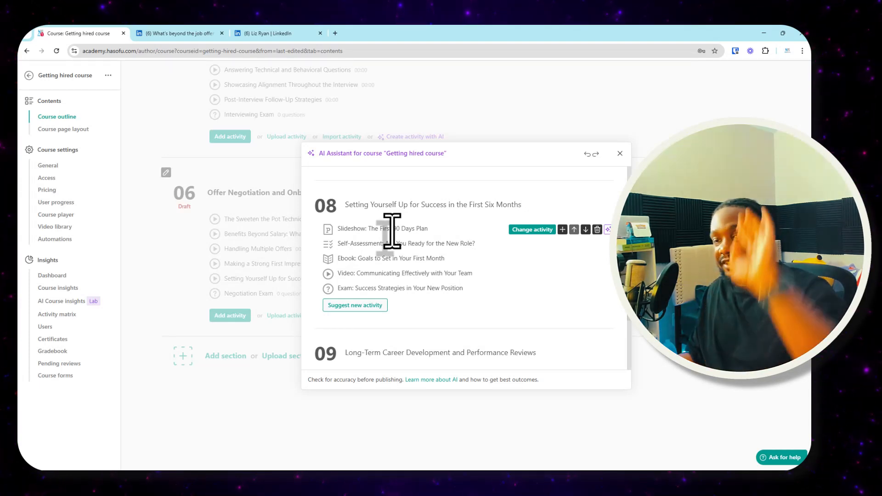
scroll(407, 235, down, 3)
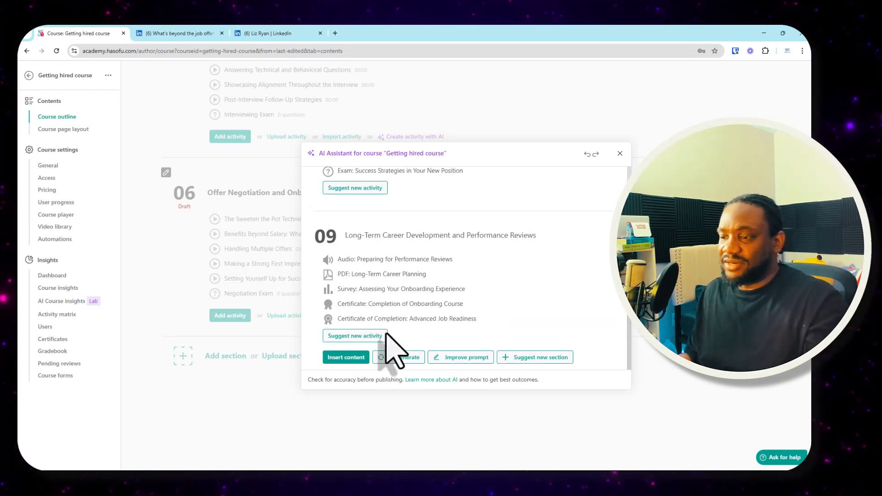
Insert the generated sections into the course and look over the complete course outline.
click(352, 358)
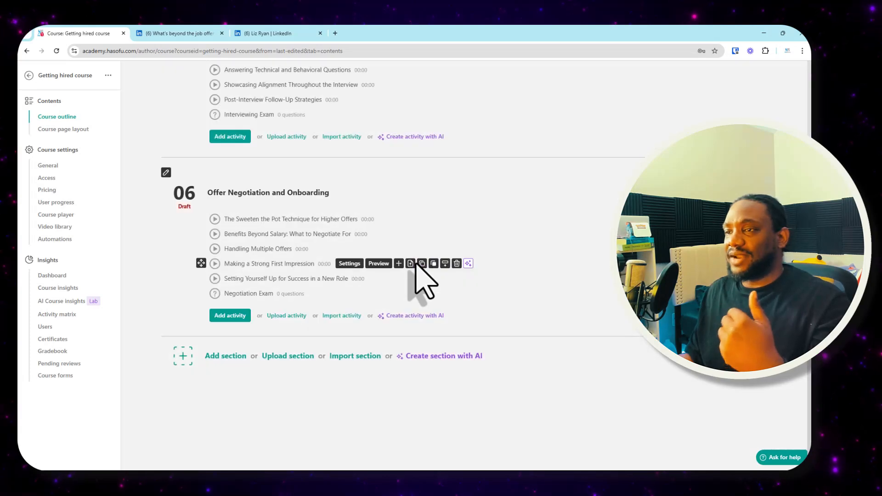
scroll(593, 285, down, 4)
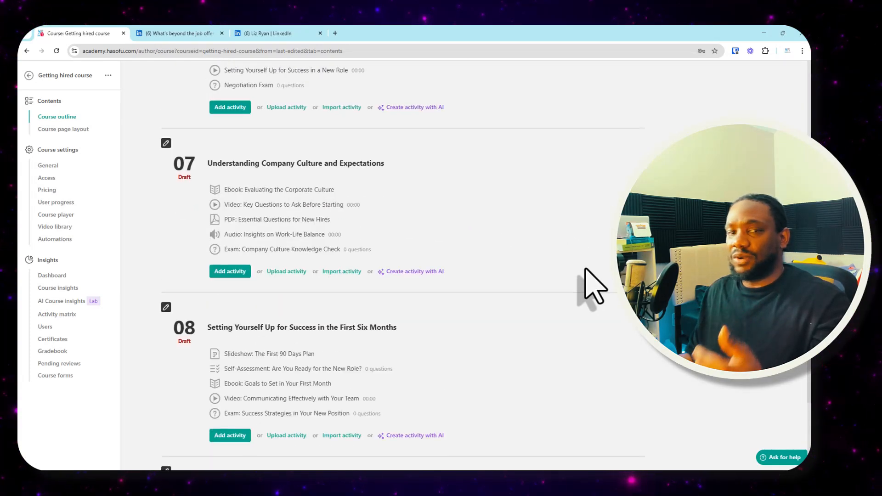
scroll(593, 285, down, 5)
scroll(593, 285, up, 13)
scroll(591, 276, up, 12)
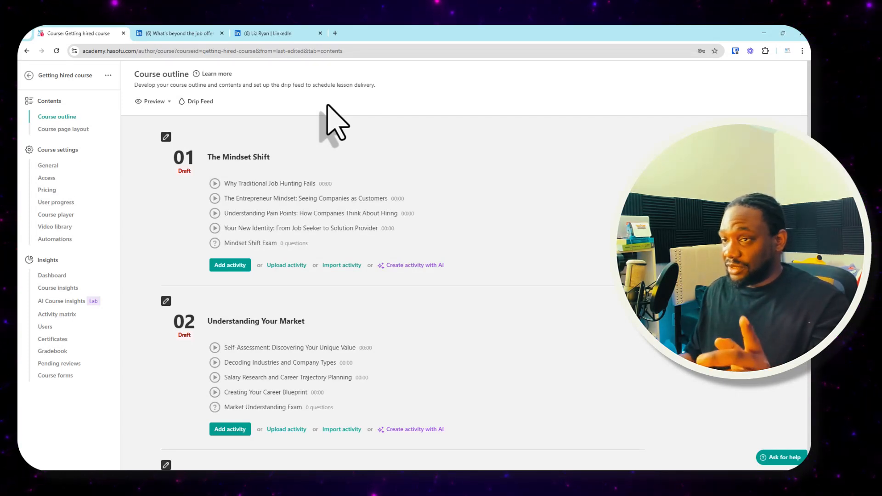
Open the settings of the "Why Traditional Job Hunting Fails" video, select the first video source option and go to the course's video library.
mouse_move(359, 136)
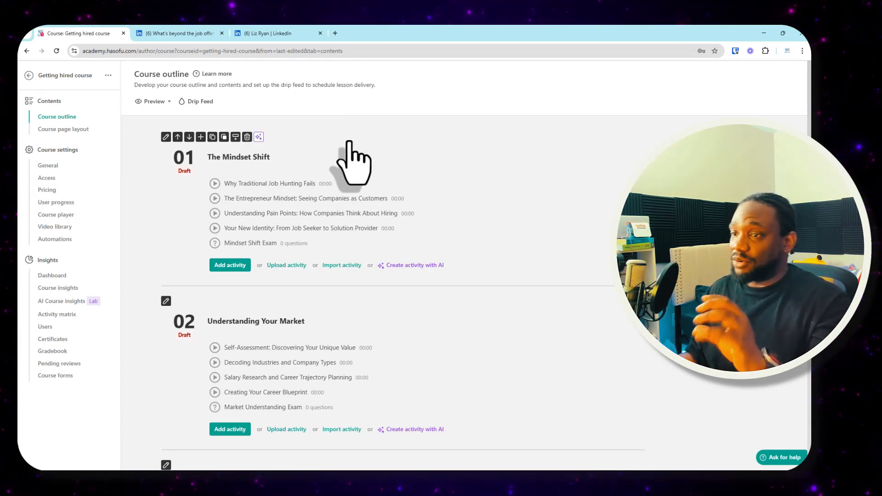
mouse_move(285, 183)
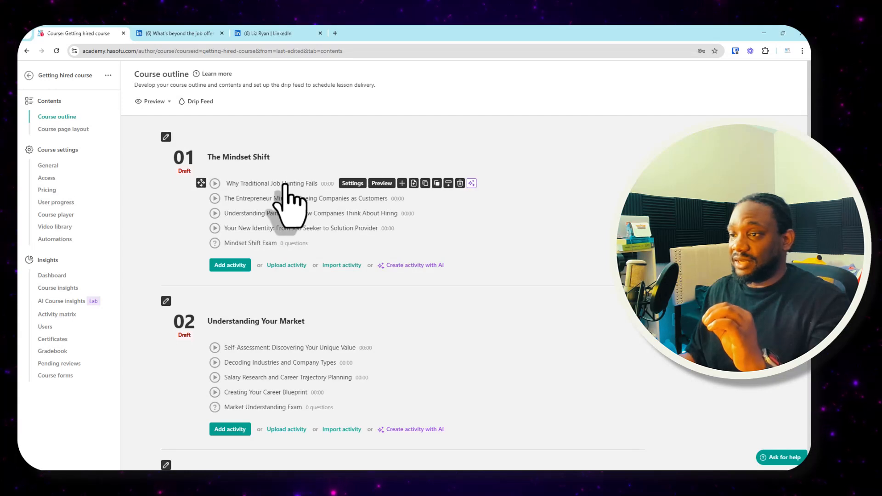
click(351, 184)
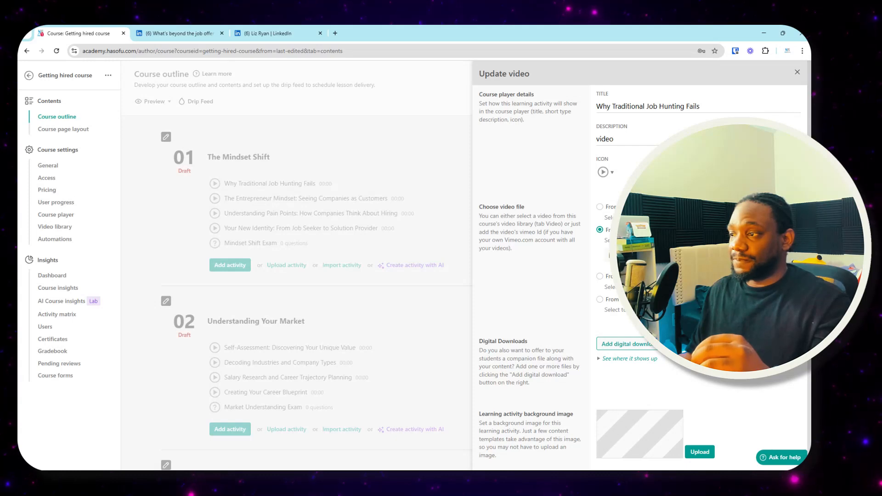
click(600, 207)
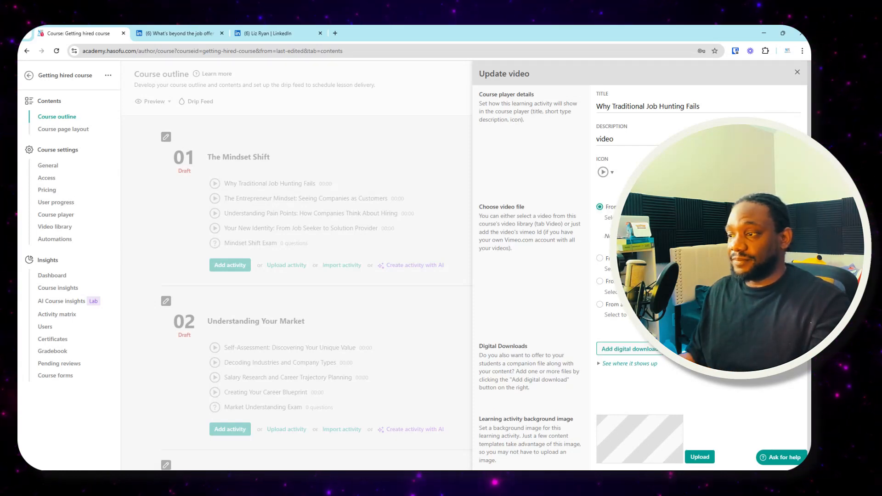
click(667, 236)
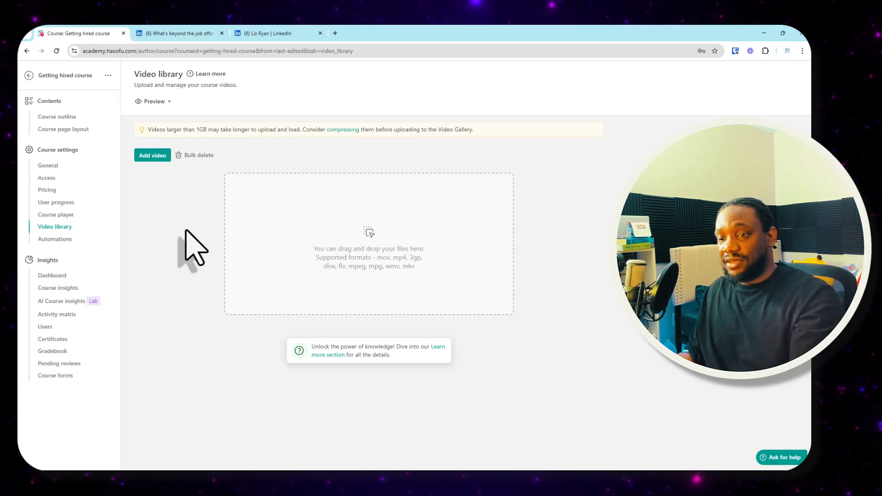
Open the AI Course insights for the course.
click(76, 301)
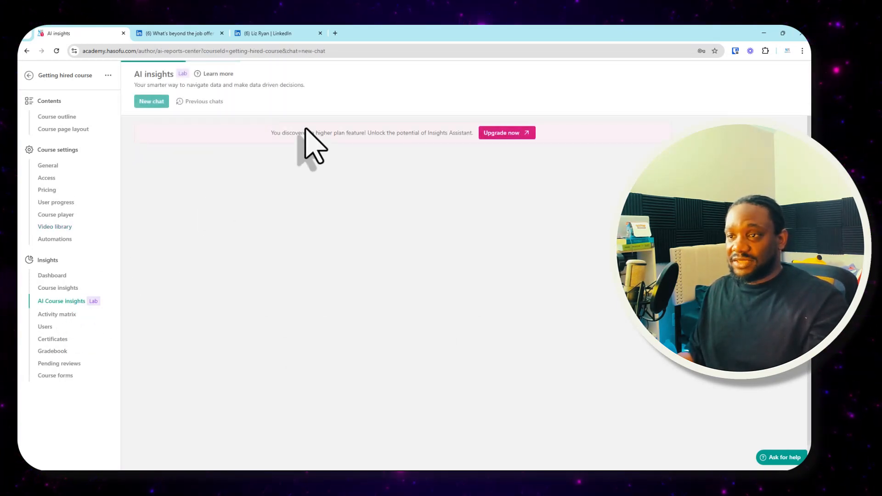